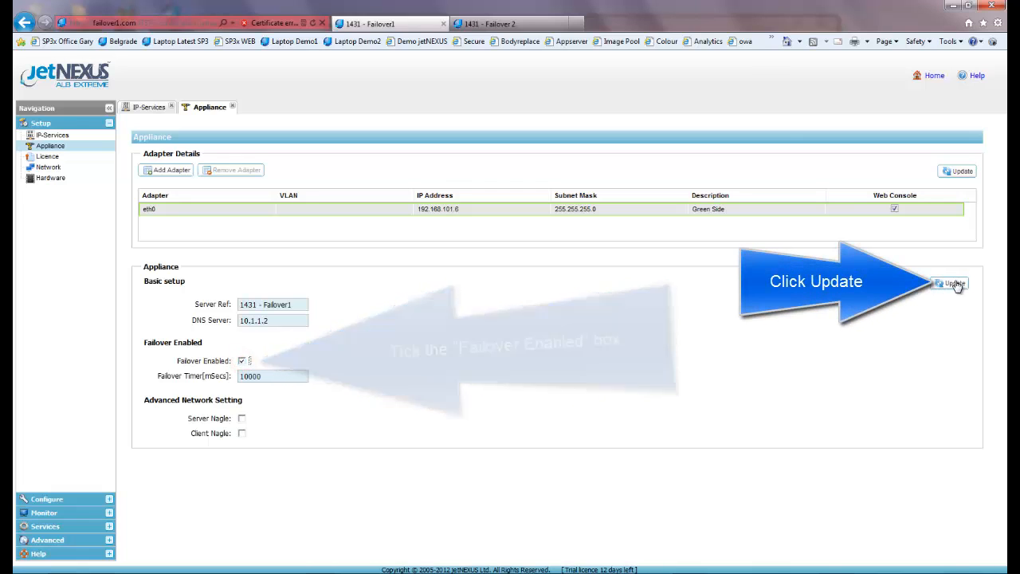
# Apply the enabled failover setting on Failover1, and mark its 192.168.101.15 channel as Primary and save it
pyautogui.click(955, 284)
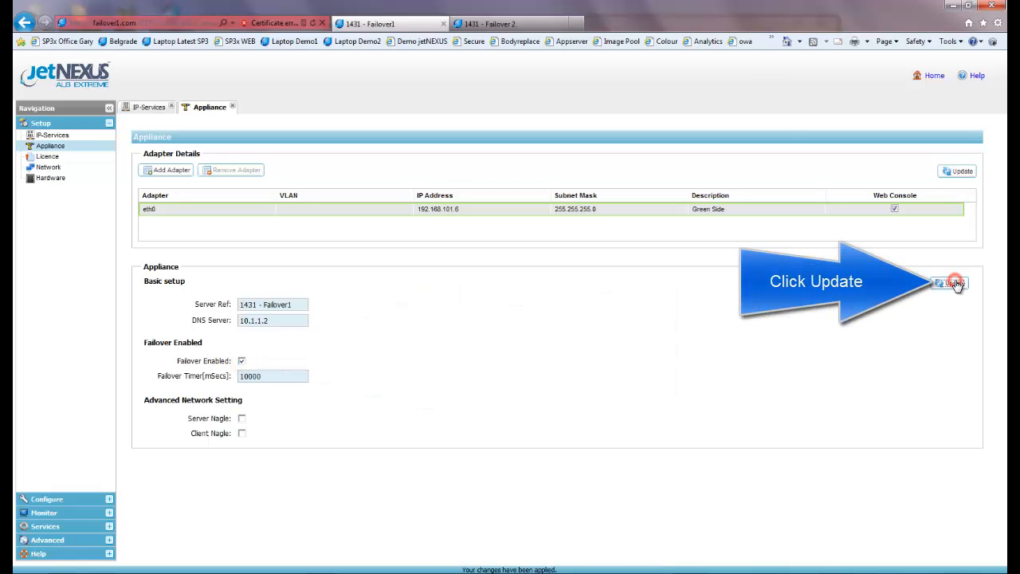
pyautogui.click(150, 108)
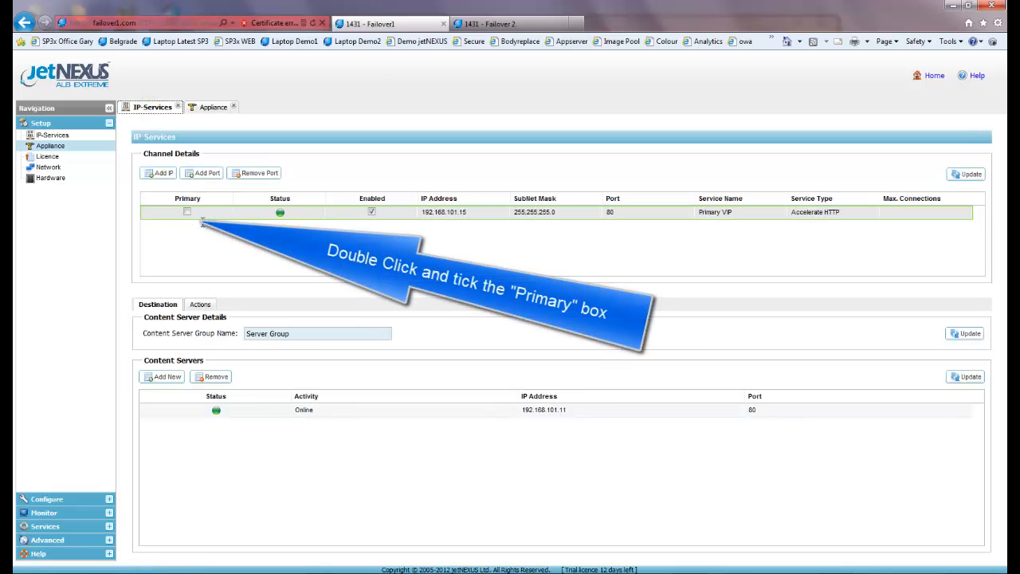
pyautogui.doubleClick(199, 215)
pyautogui.click(186, 214)
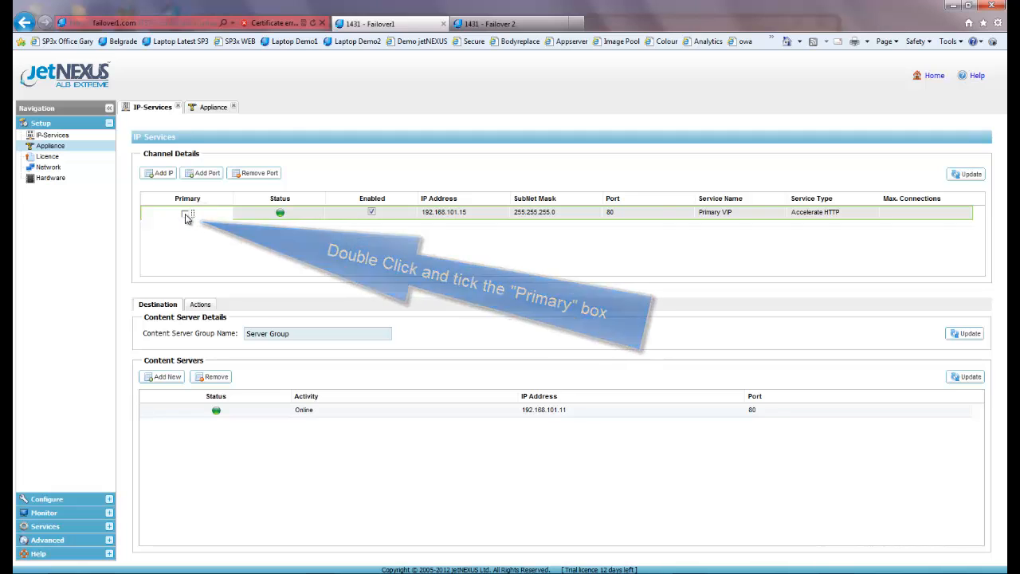
pyautogui.click(966, 176)
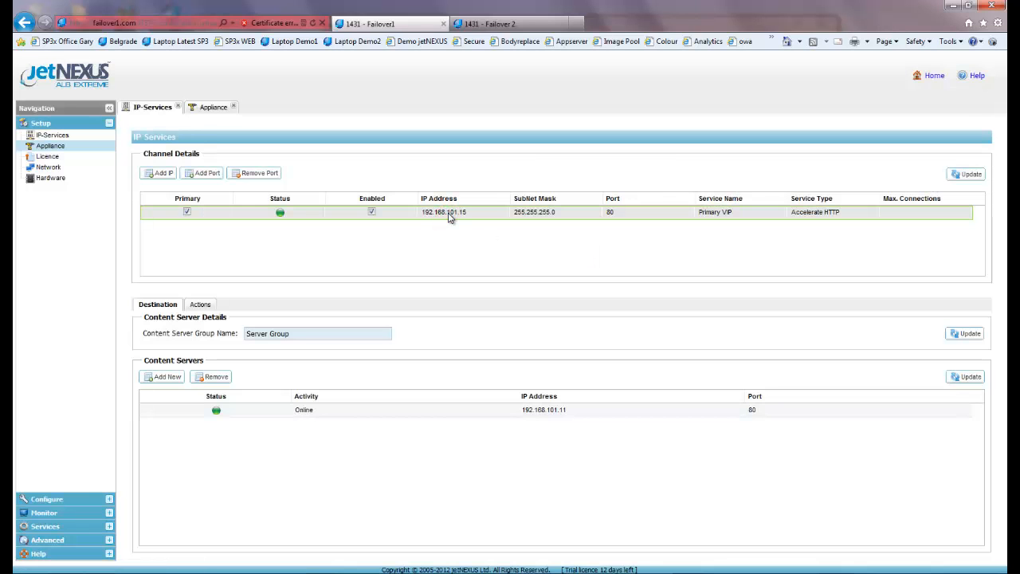
# On the Failover 2 appliance, add a channel with IP address 192.168.101.15 and subnet mask 255.255.255.0
pyautogui.click(540, 212)
pyautogui.click(627, 215)
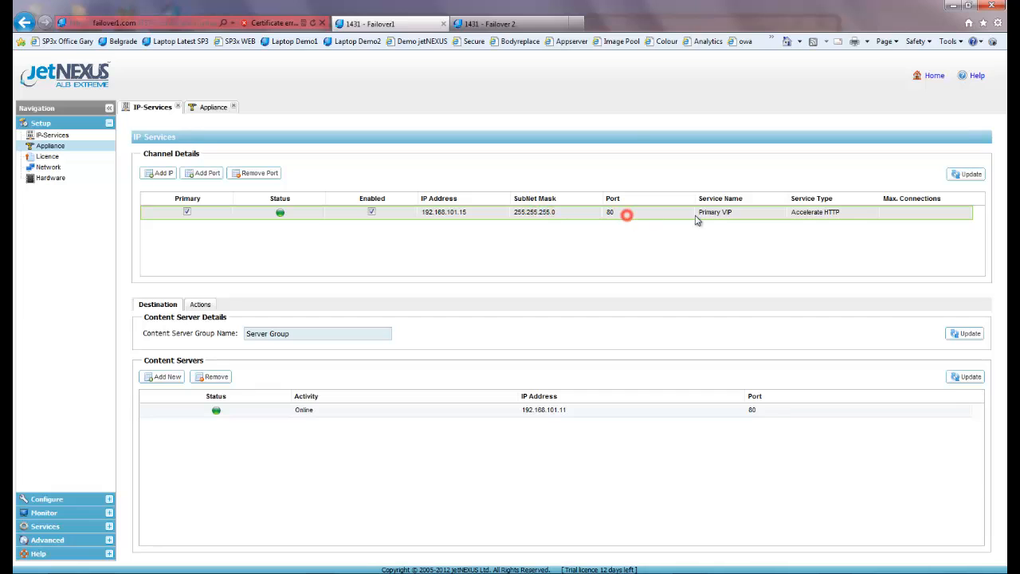
pyautogui.click(518, 25)
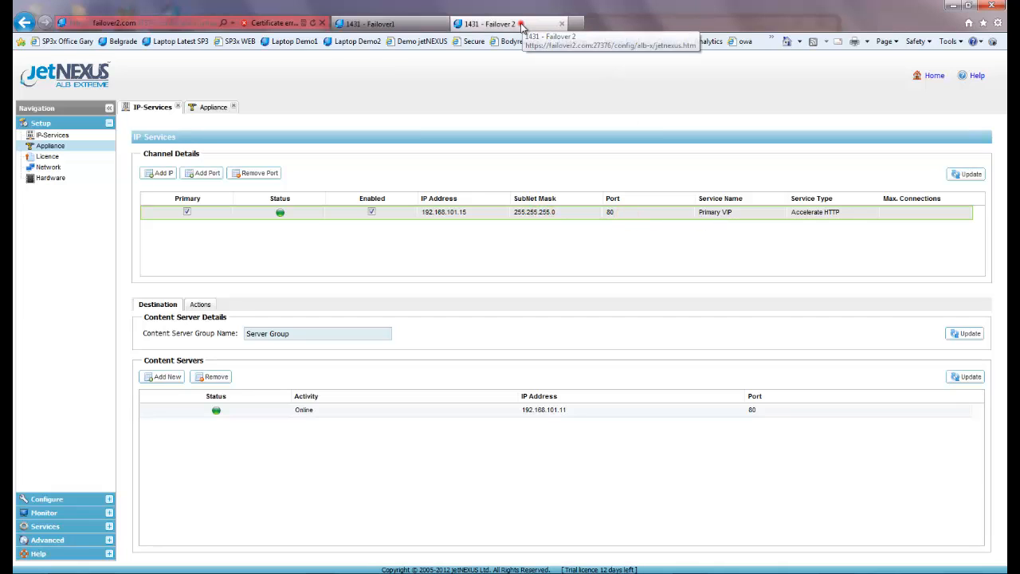
pyautogui.click(162, 173)
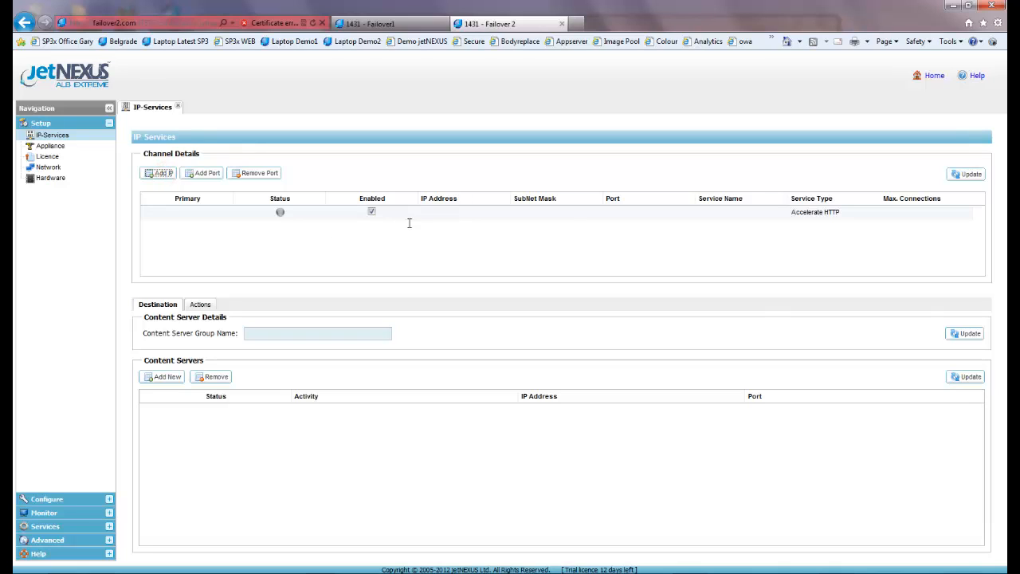
pyautogui.doubleClick(444, 213)
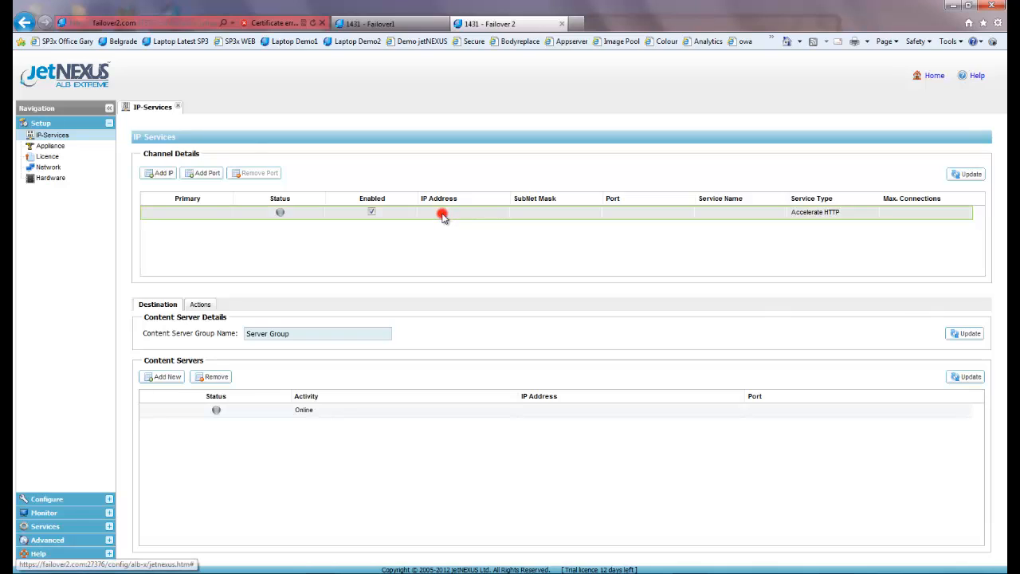
pyautogui.write('192.168')
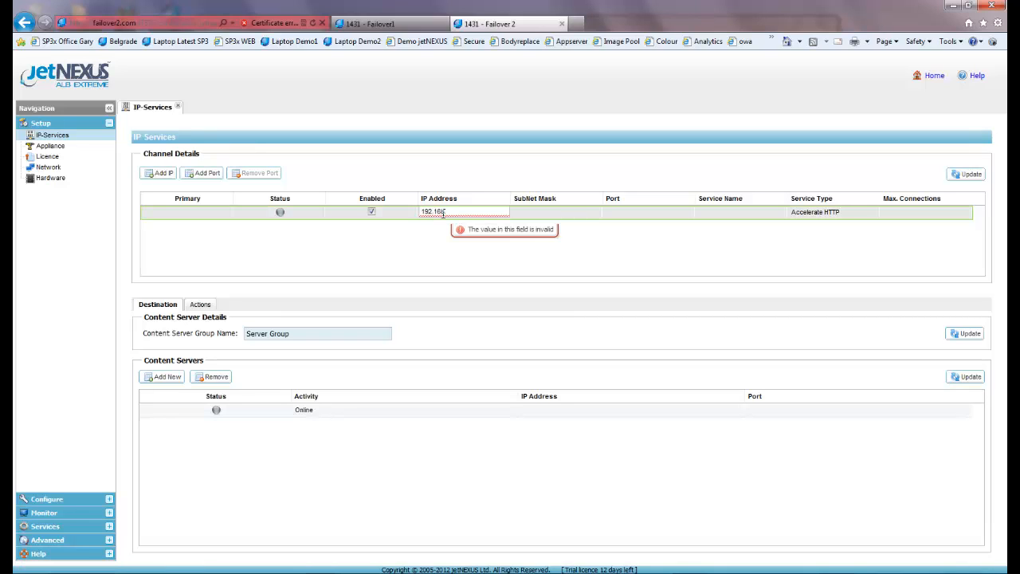
pyautogui.write('.101.15')
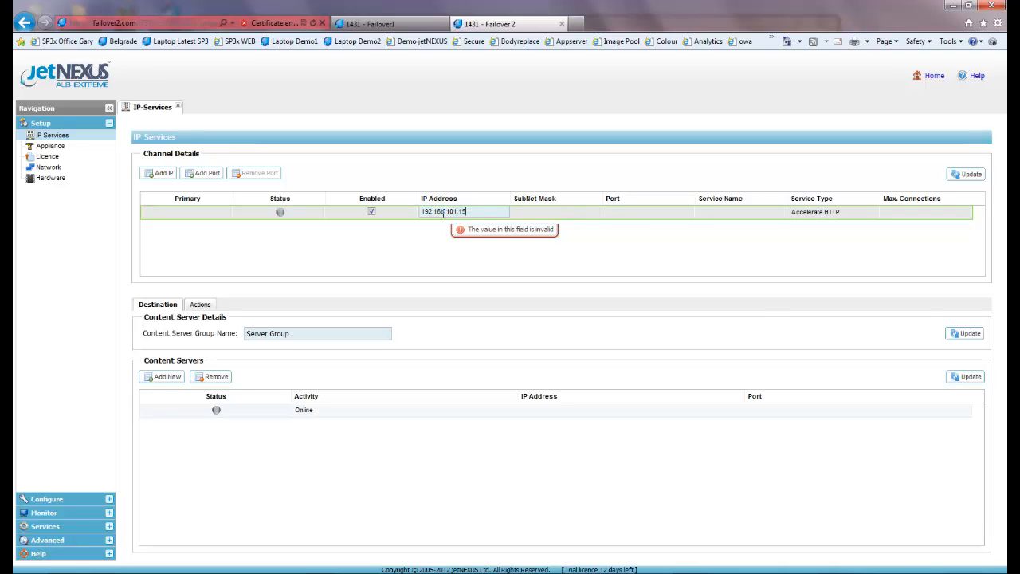
pyautogui.click(545, 211)
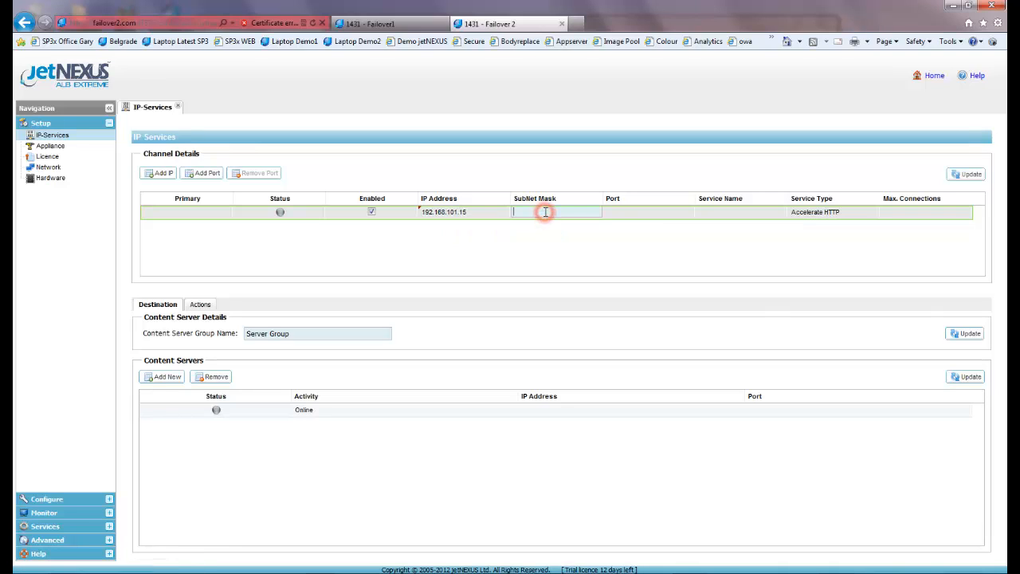
pyautogui.write('255.255')
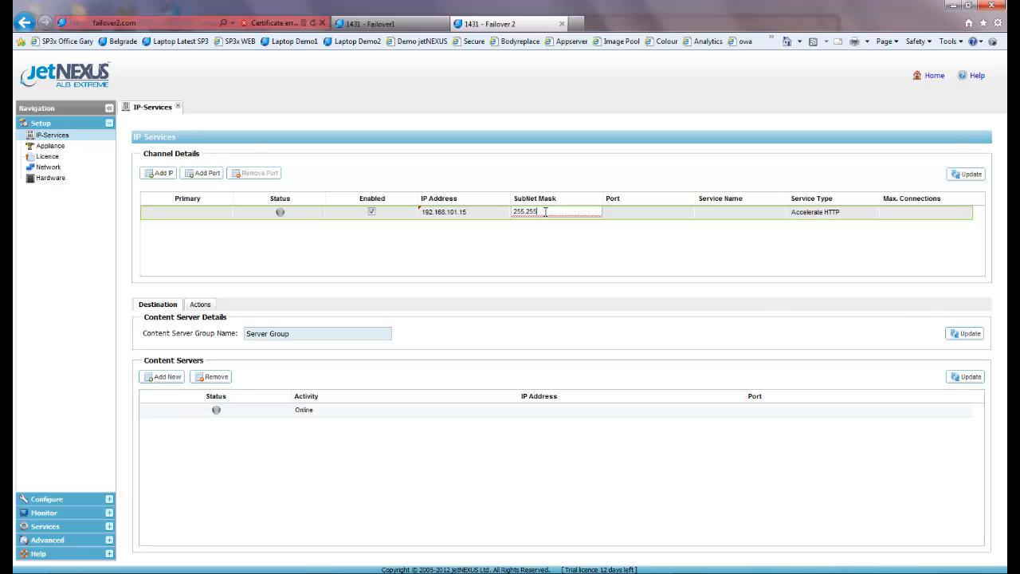
pyautogui.write('.255.0')
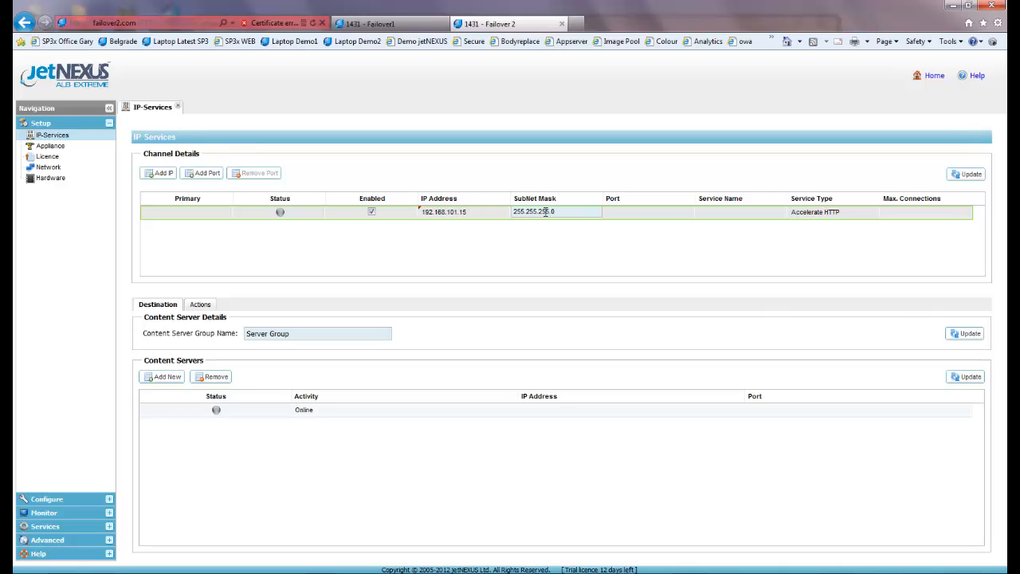
# Give the new channel port 80 and the service name Secondary, and submit the channel details
pyautogui.click(632, 210)
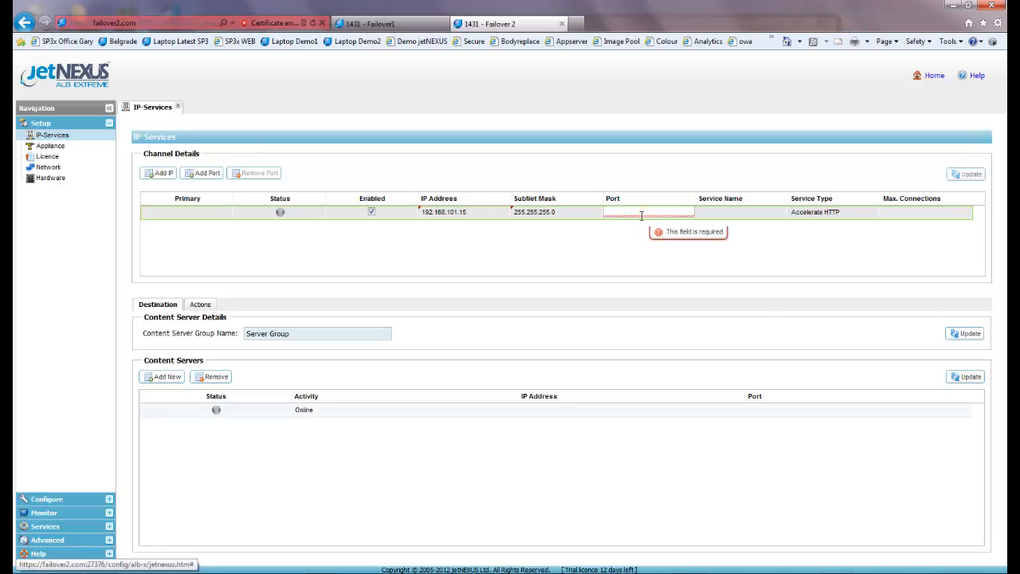
pyautogui.write('80')
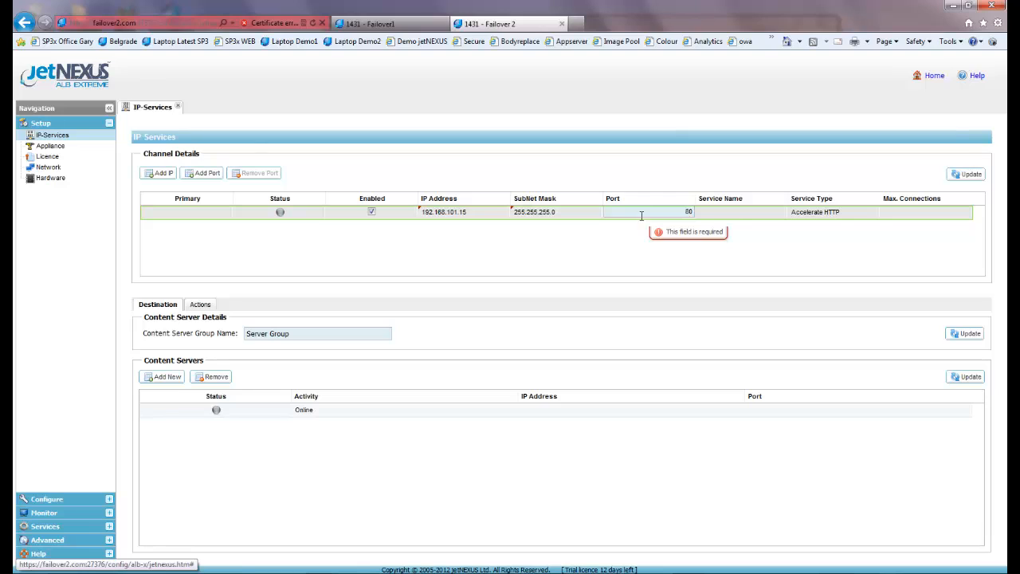
pyautogui.click(736, 214)
pyautogui.click(968, 173)
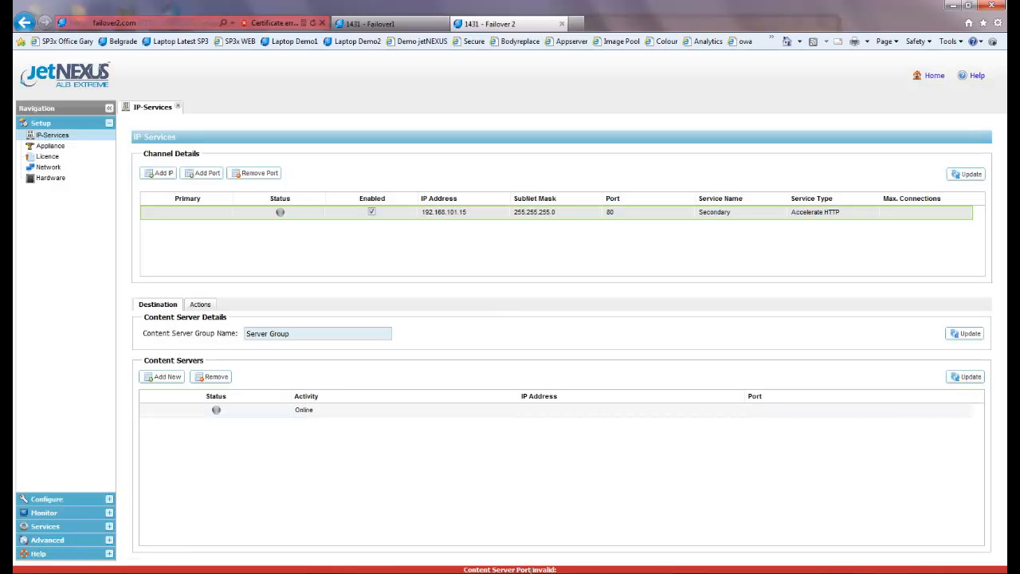
pyautogui.click(550, 409)
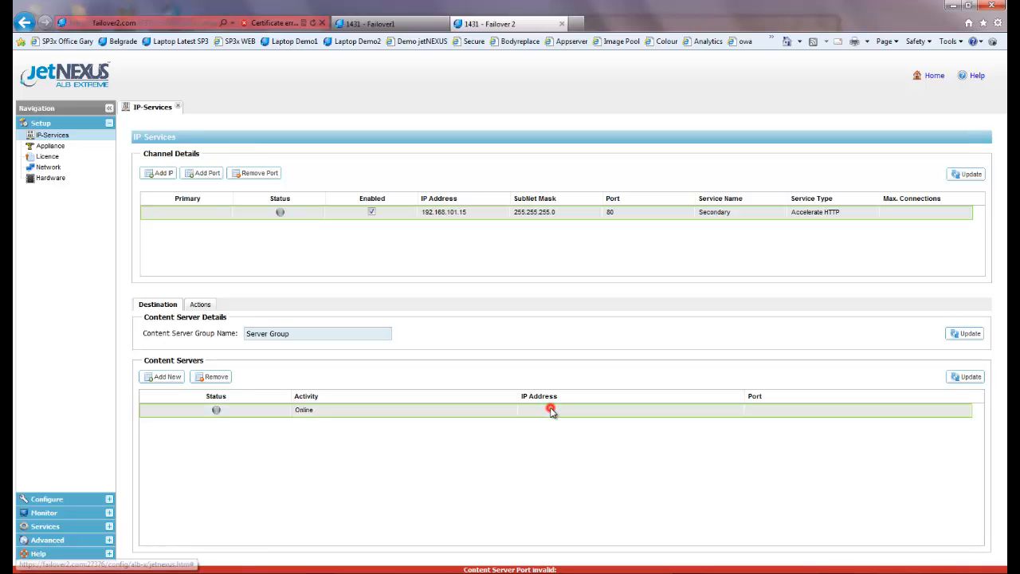
# Enable failover on the Failover 2 appliance, check that its failover timer matches Failover1's, and apply the settings
pyautogui.click(50, 146)
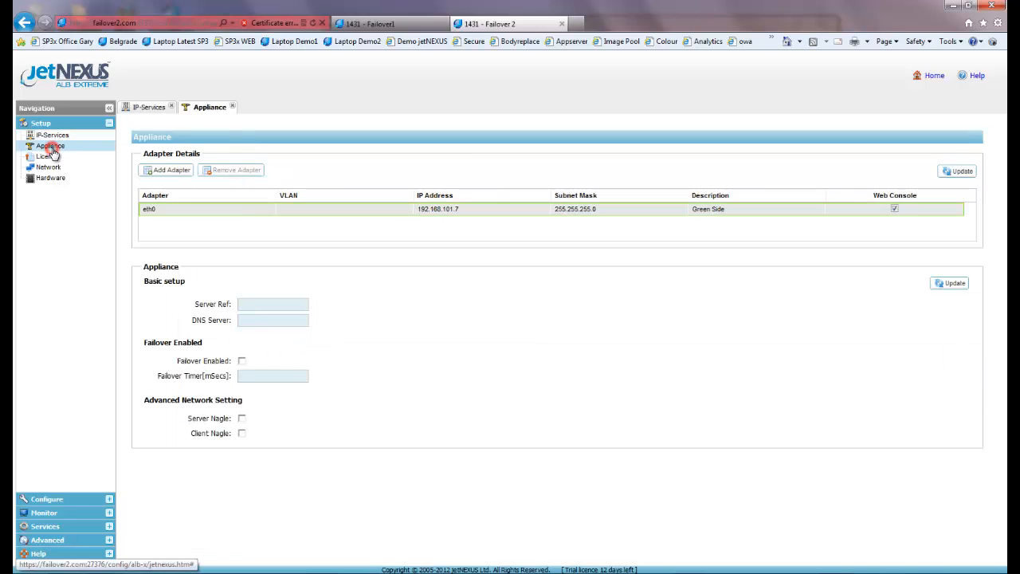
pyautogui.click(242, 361)
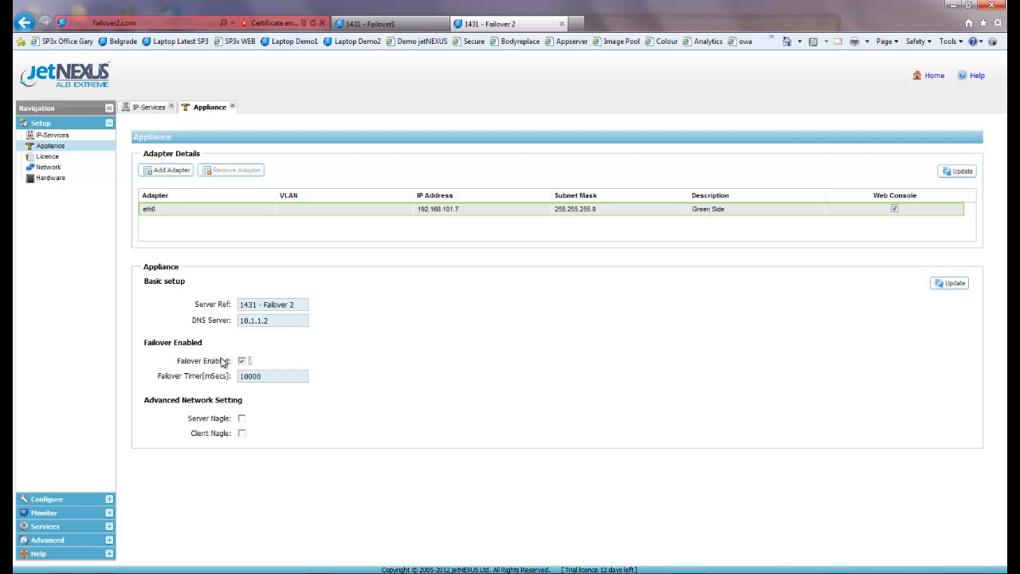
pyautogui.doubleClick(270, 379)
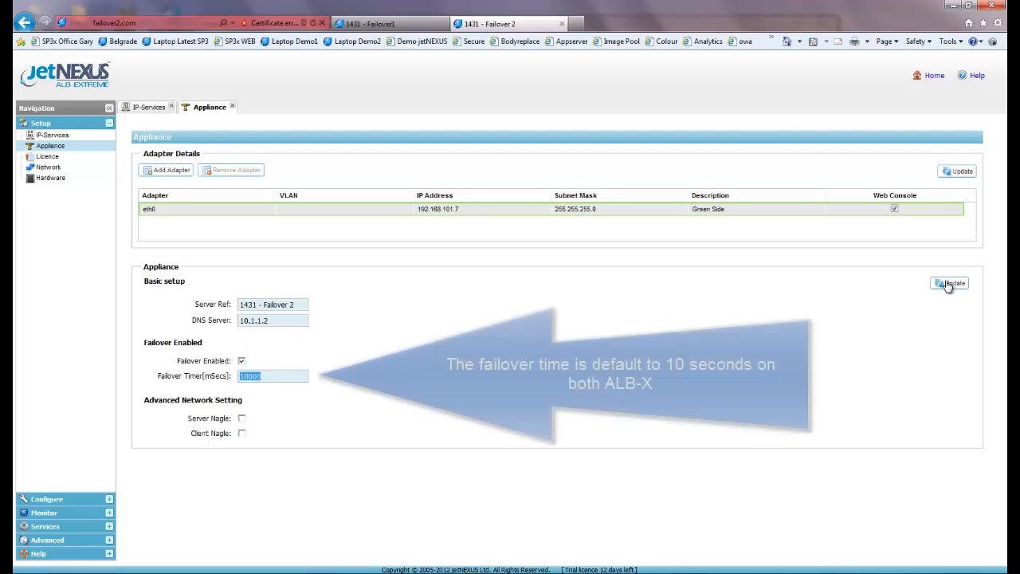
pyautogui.click(371, 23)
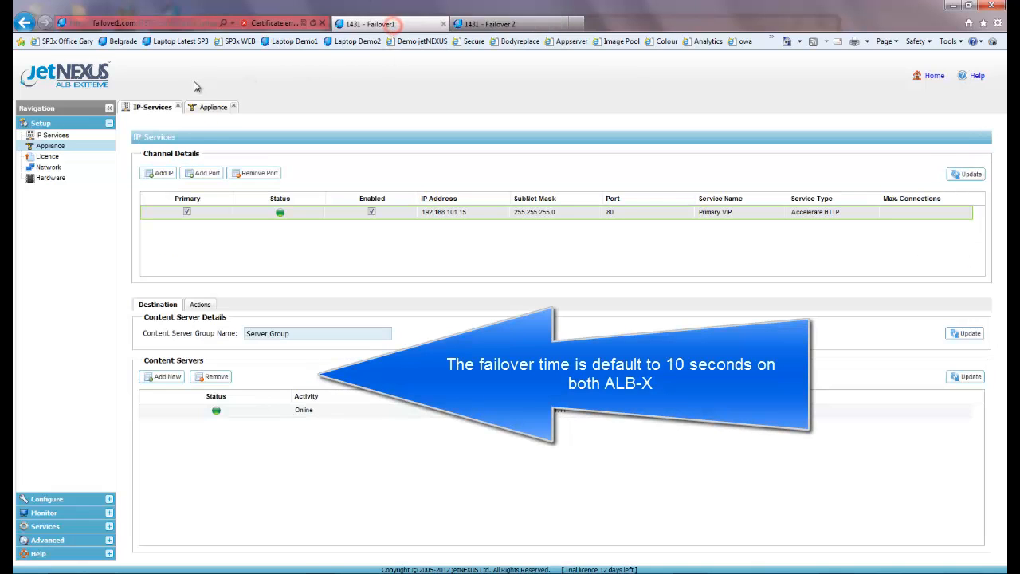
pyautogui.click(207, 110)
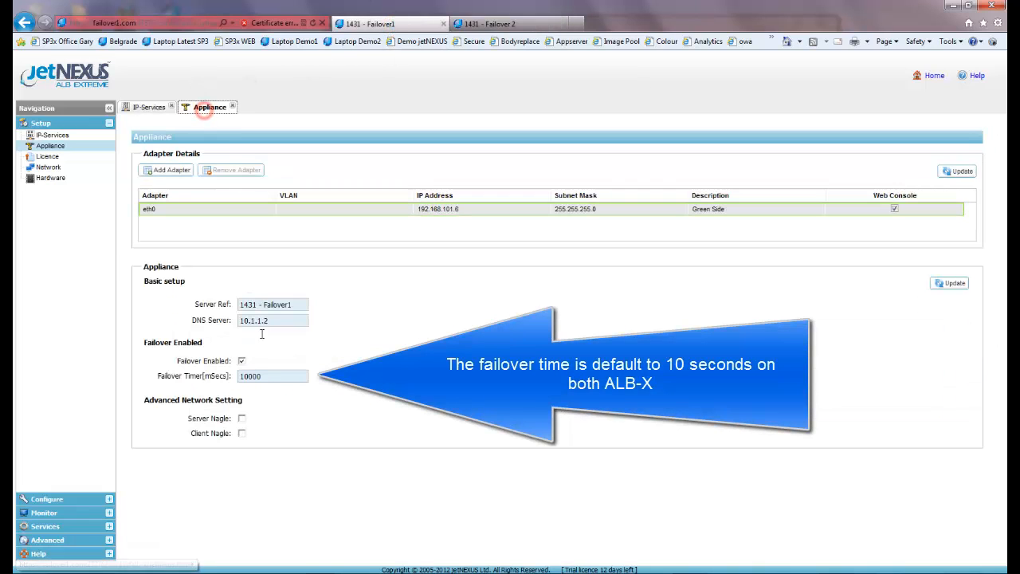
pyautogui.doubleClick(266, 378)
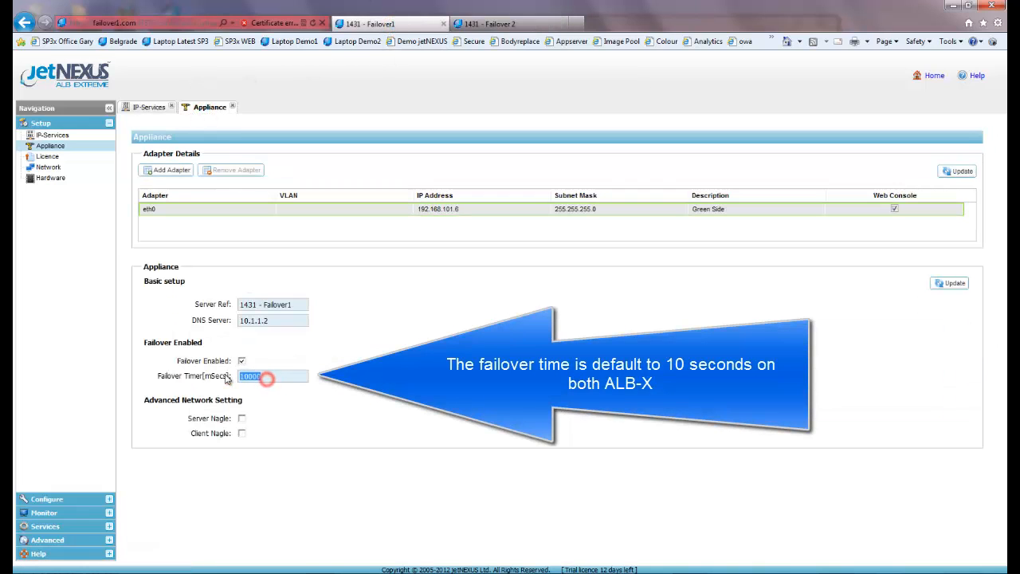
pyautogui.click(522, 25)
pyautogui.click(954, 285)
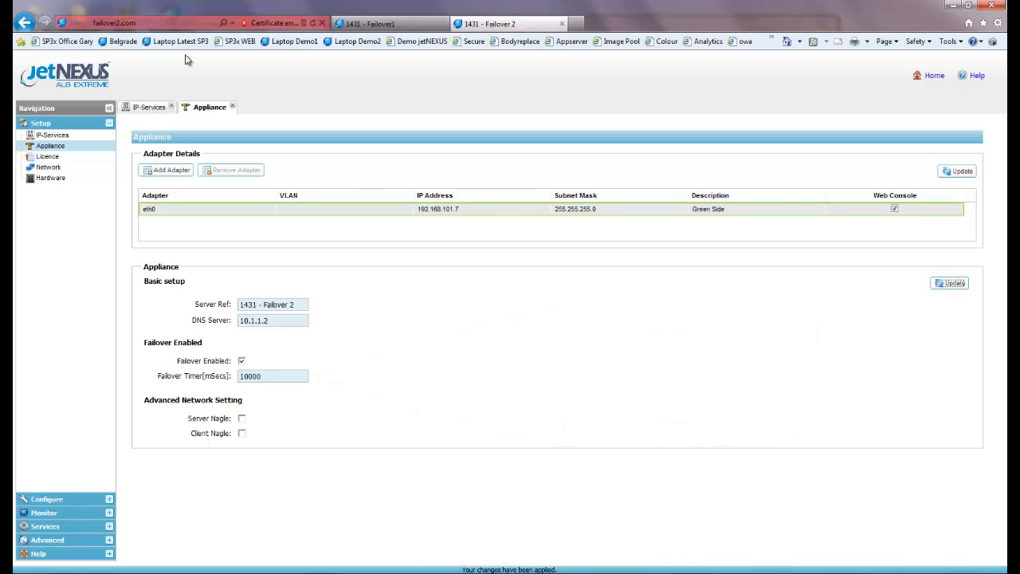
# Compare the Primary option on both appliances, and set Failover 2's content server to 192.168.101.12 on port 80
pyautogui.click(149, 107)
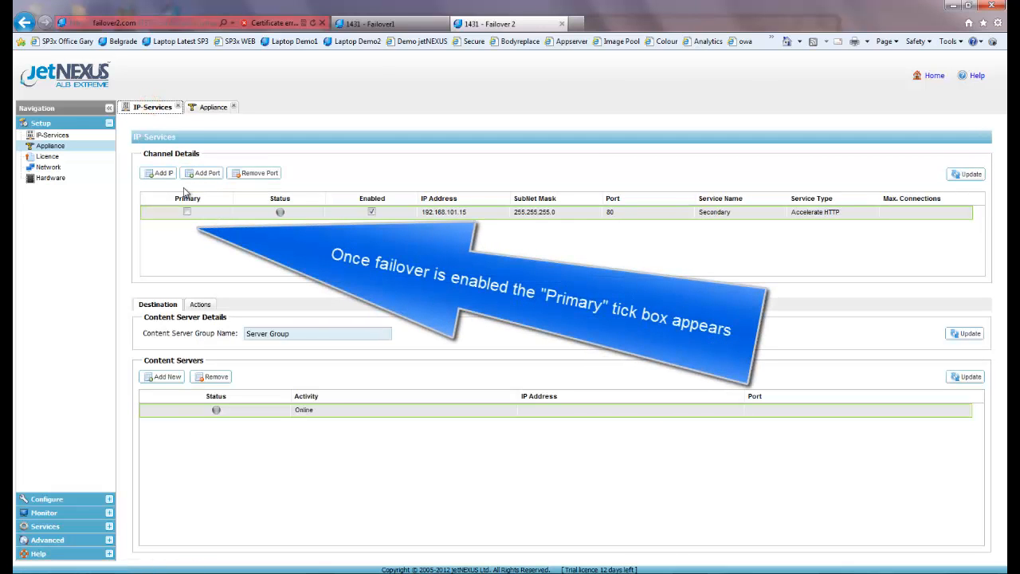
pyautogui.click(368, 24)
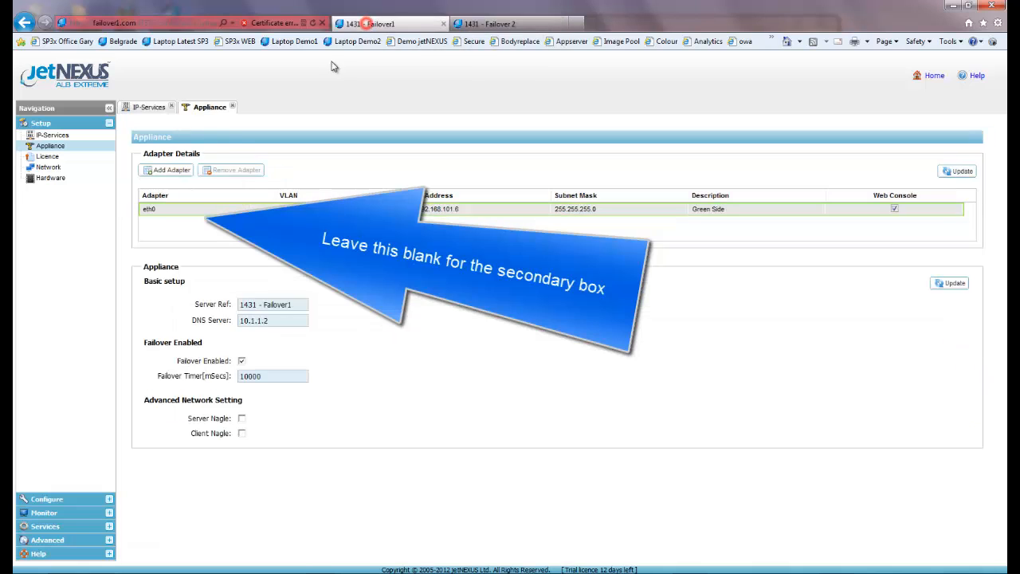
pyautogui.click(150, 109)
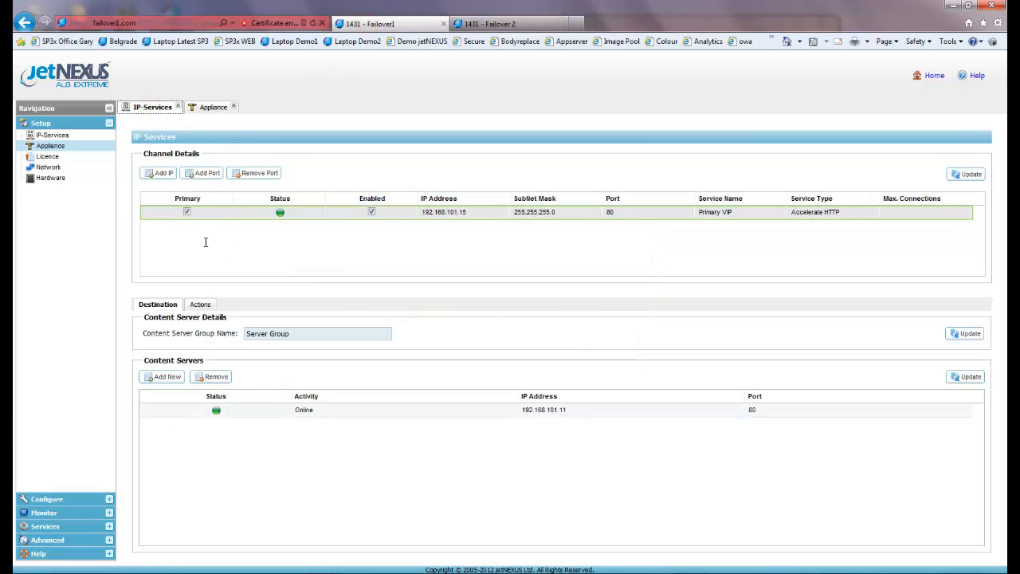
pyautogui.click(490, 24)
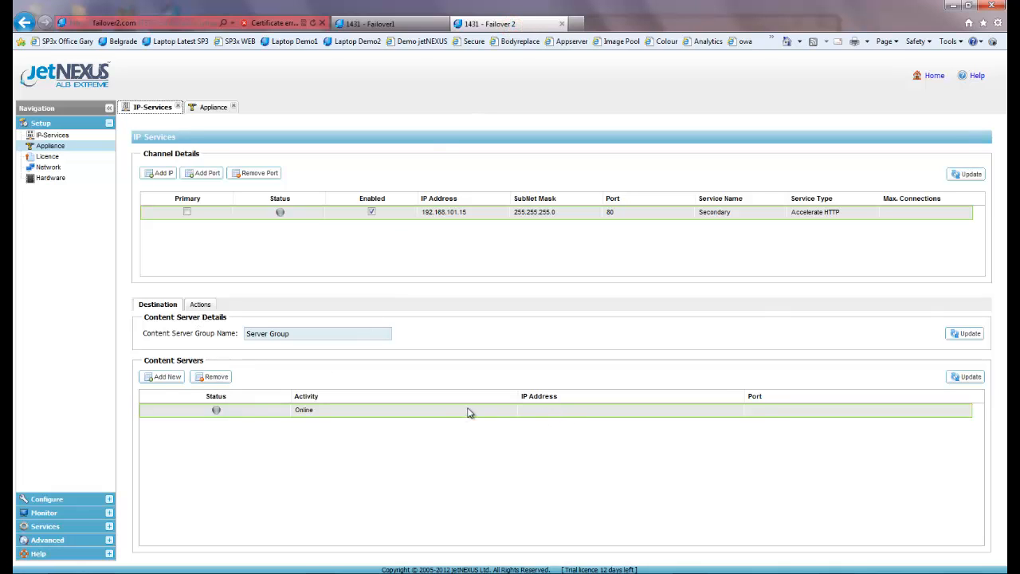
pyautogui.click(532, 410)
pyautogui.write('192.168.101.12')
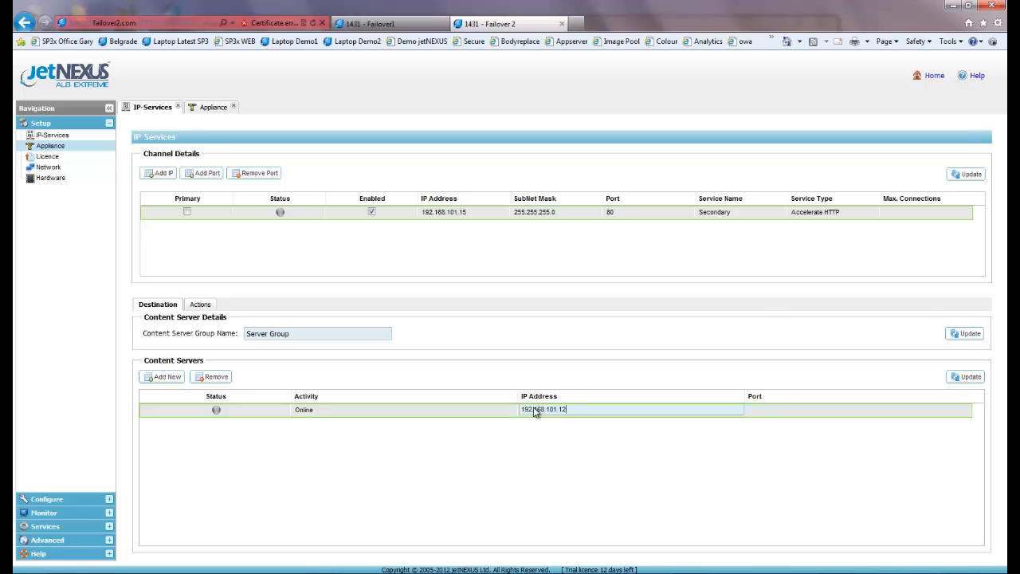
pyautogui.click(778, 412)
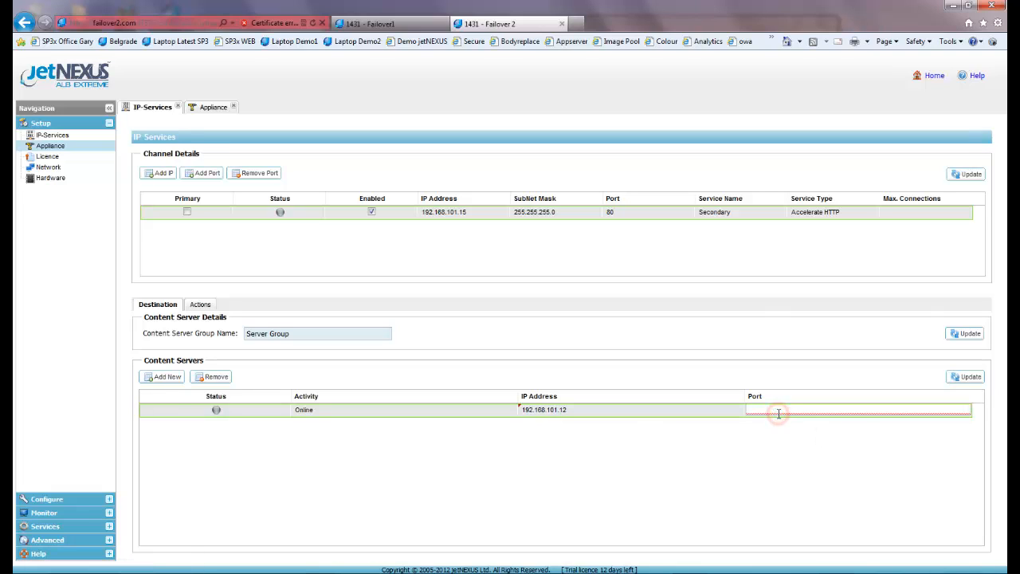
pyautogui.write('80')
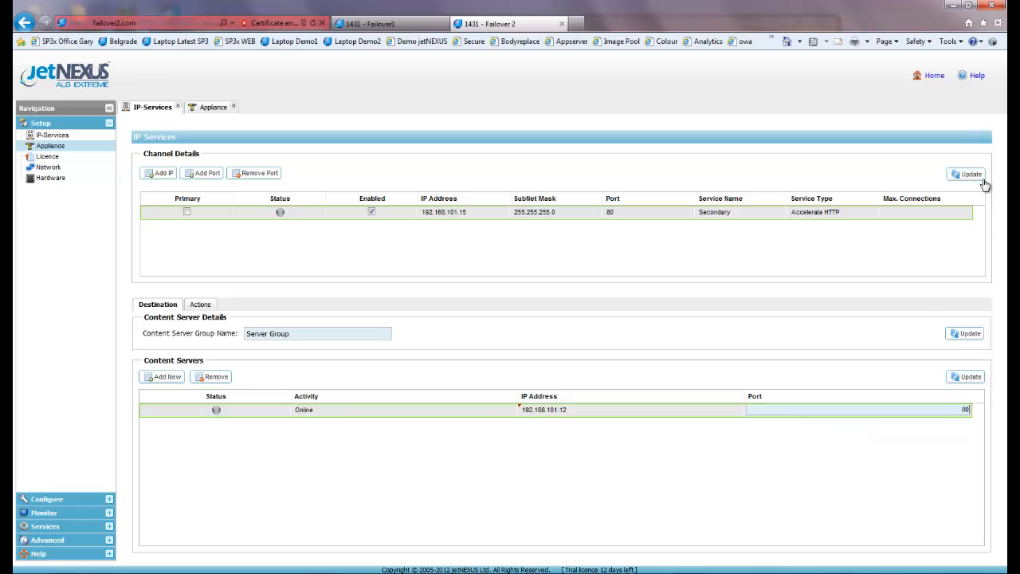
pyautogui.click(967, 376)
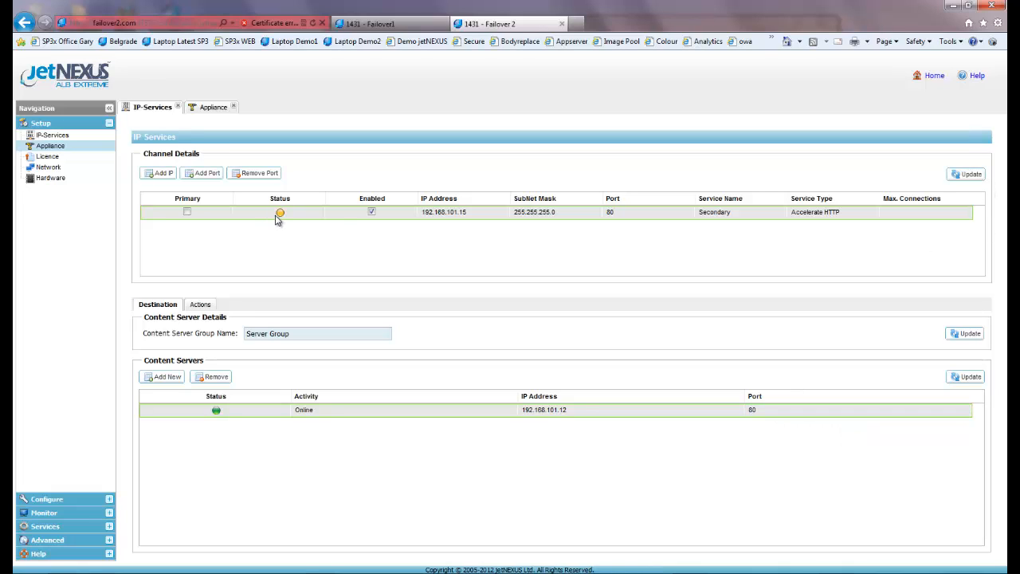
# Check the channel status indicator on Failover 2 and on Failover1
pyautogui.moveTo(281, 215)
pyautogui.click(371, 24)
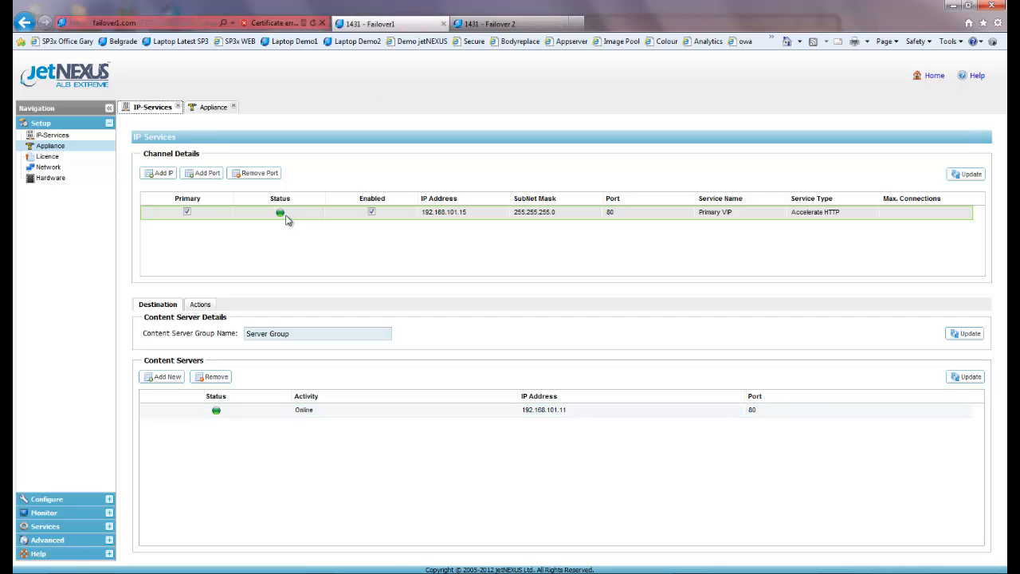
pyautogui.moveTo(283, 218)
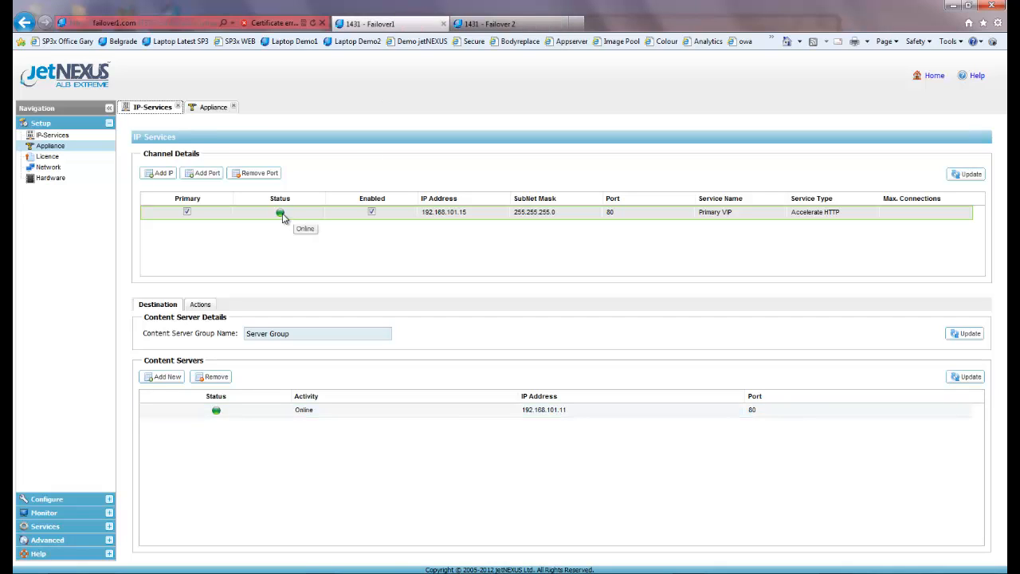
# Open the virtual IP 192.168.101.15 as a web page in a new browser tab
pyautogui.click(577, 26)
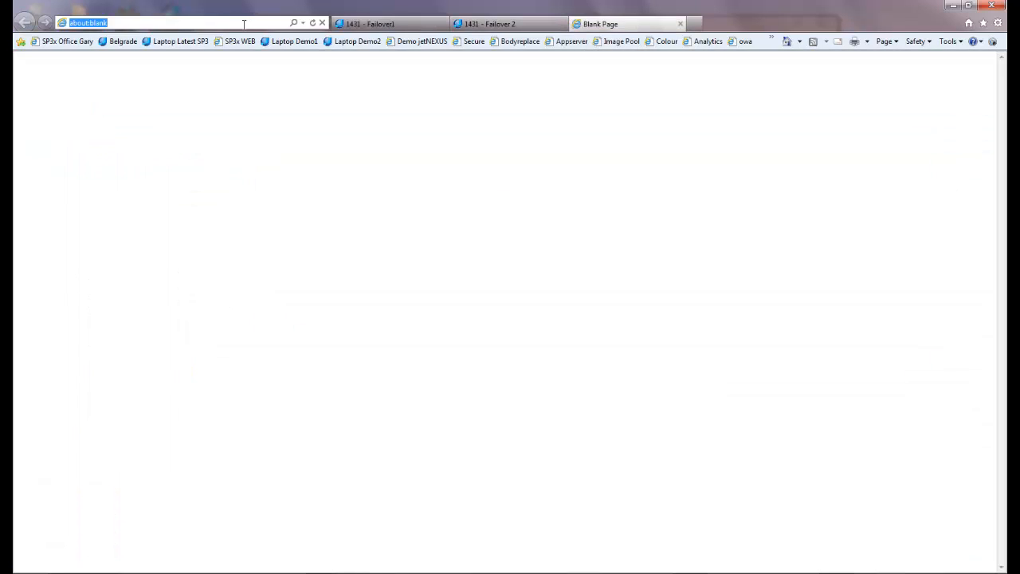
pyautogui.write('192.168.101.')
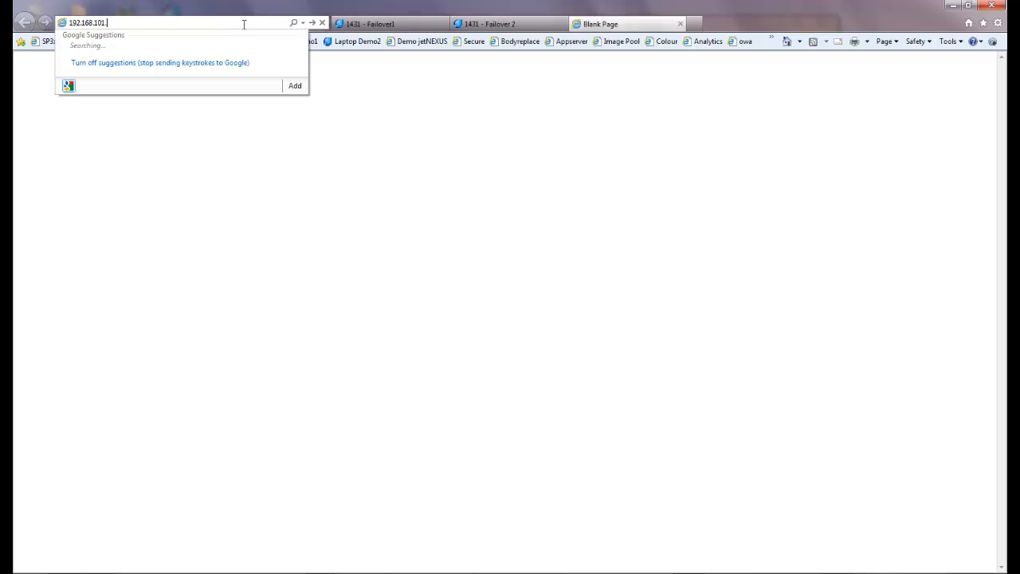
pyautogui.write('15')
pyautogui.press('Return')
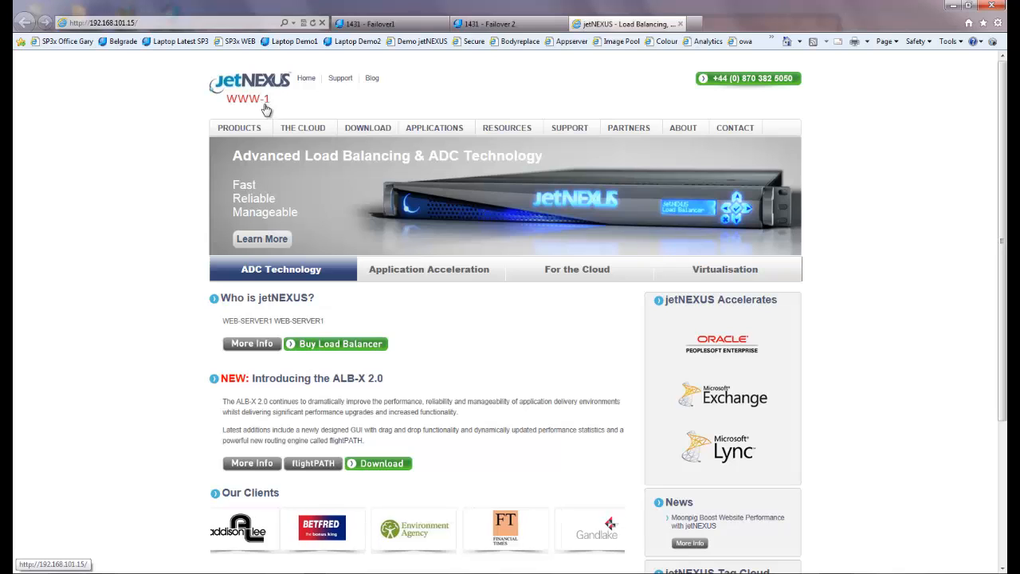
# Compare the content server addresses on Failover1 and Failover 2 with the server label on the web page at 192.168.101.15
pyautogui.click(413, 24)
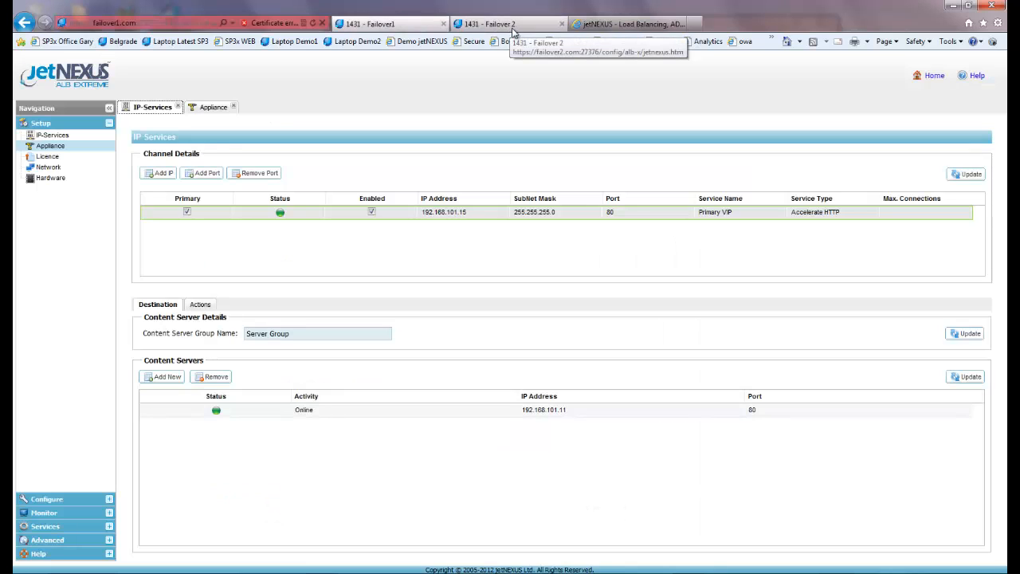
pyautogui.click(565, 412)
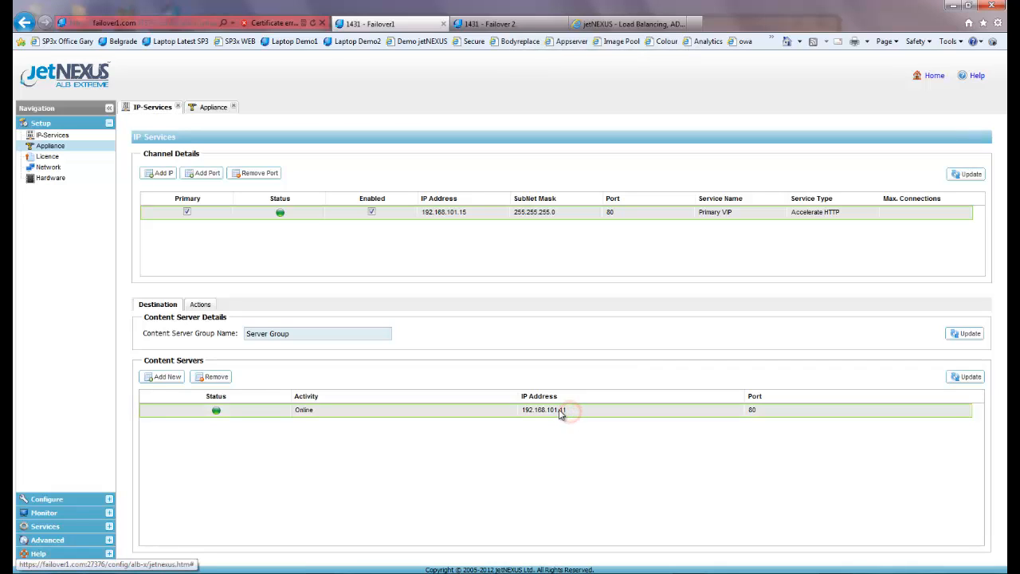
pyautogui.click(564, 411)
pyautogui.click(553, 22)
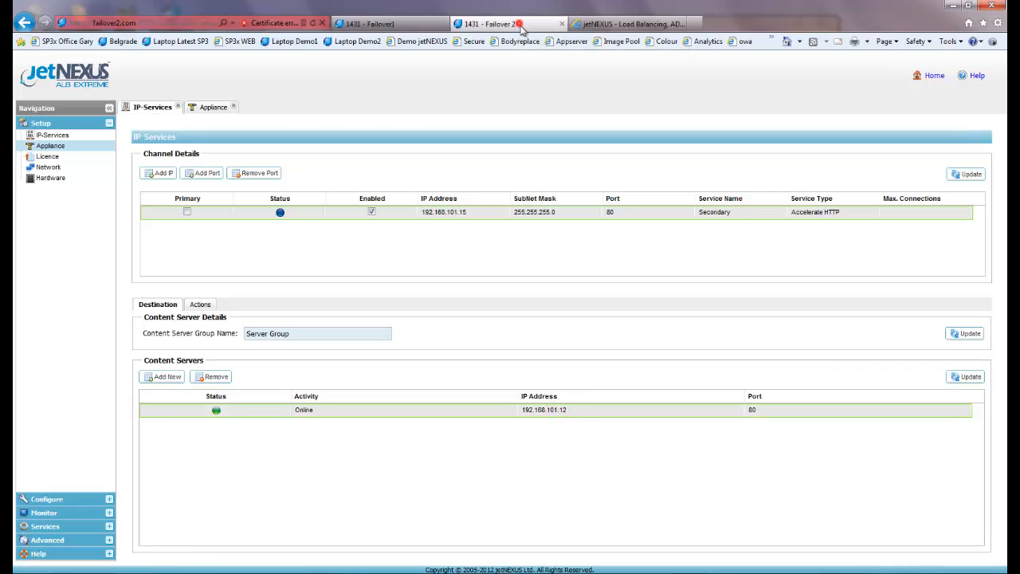
pyautogui.click(562, 415)
pyautogui.click(630, 23)
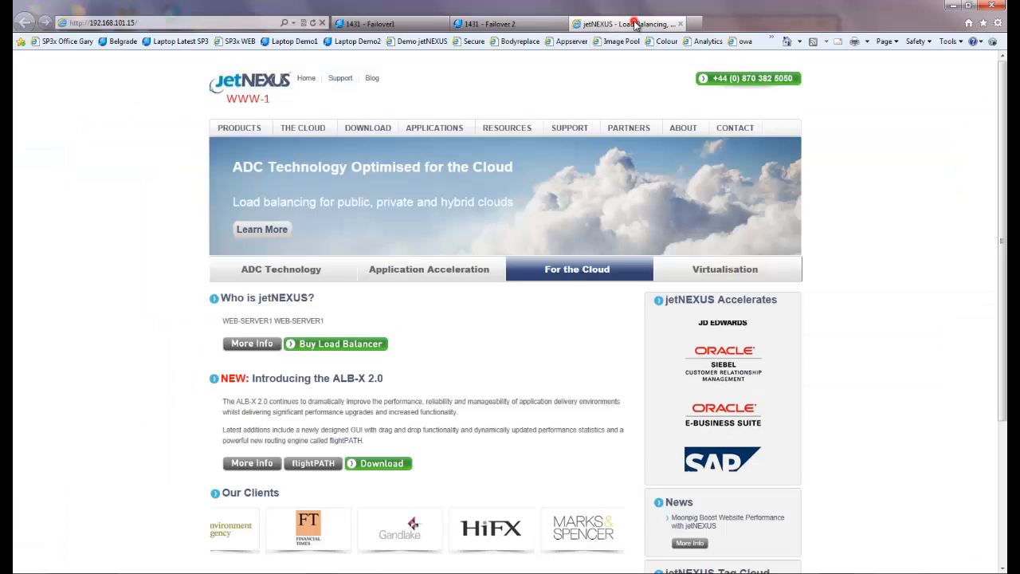
# Switch to Internet Information Services (IIS) Manager and stop the www 1 web site
pyautogui.click(395, 23)
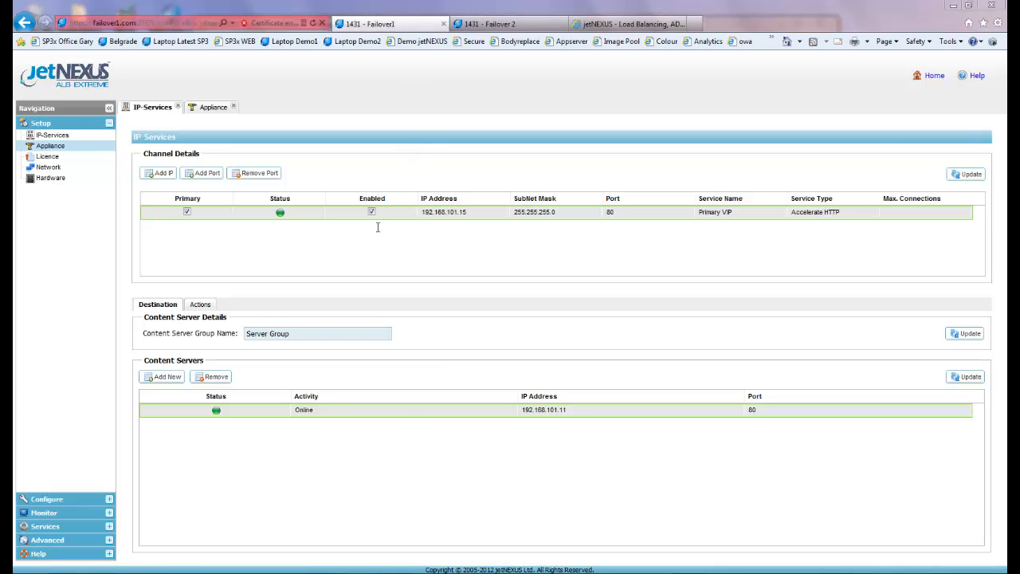
pyautogui.hotkey('alt', 'Tab')
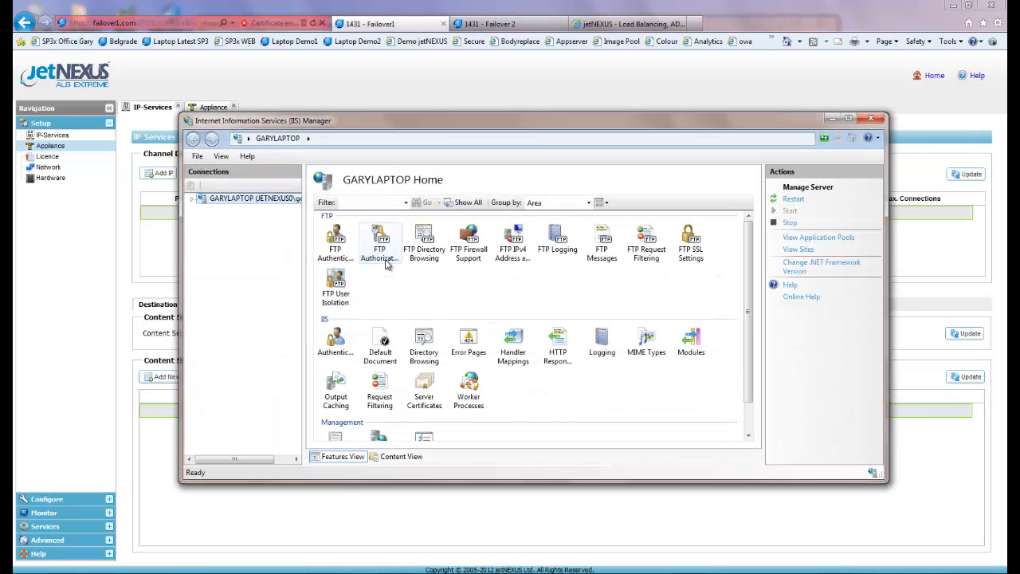
pyautogui.click(194, 200)
pyautogui.click(205, 220)
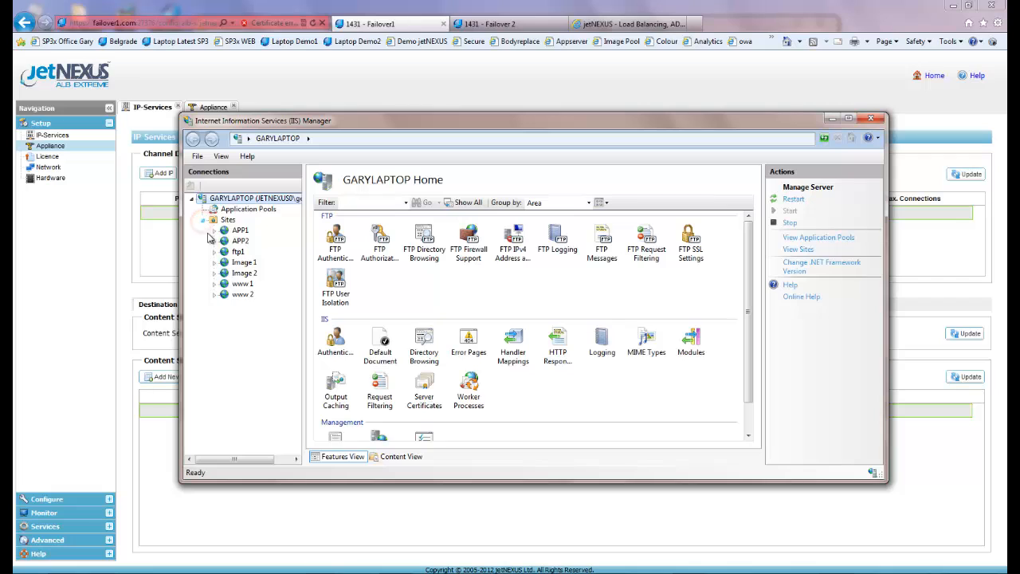
pyautogui.click(242, 284)
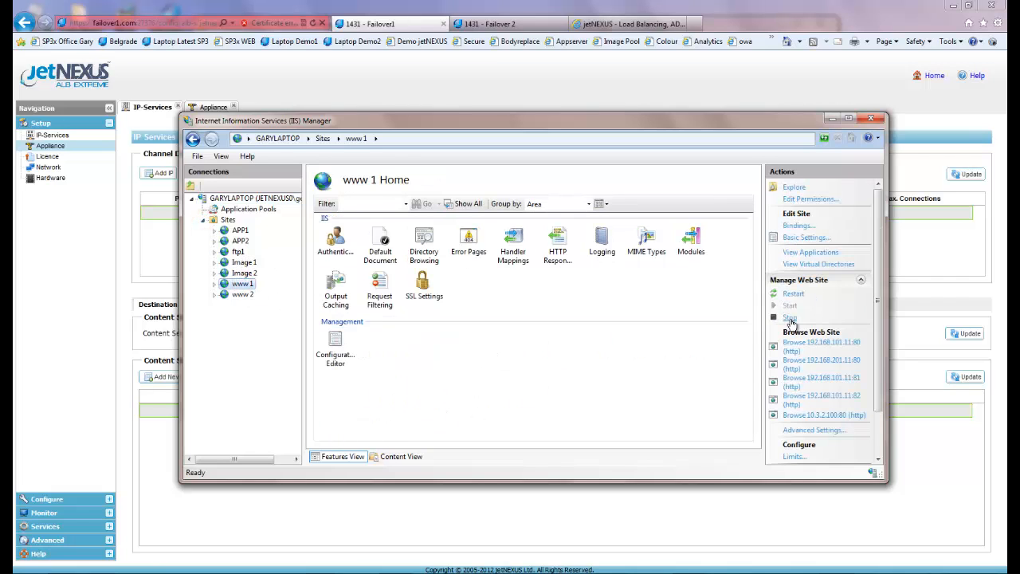
pyautogui.click(790, 318)
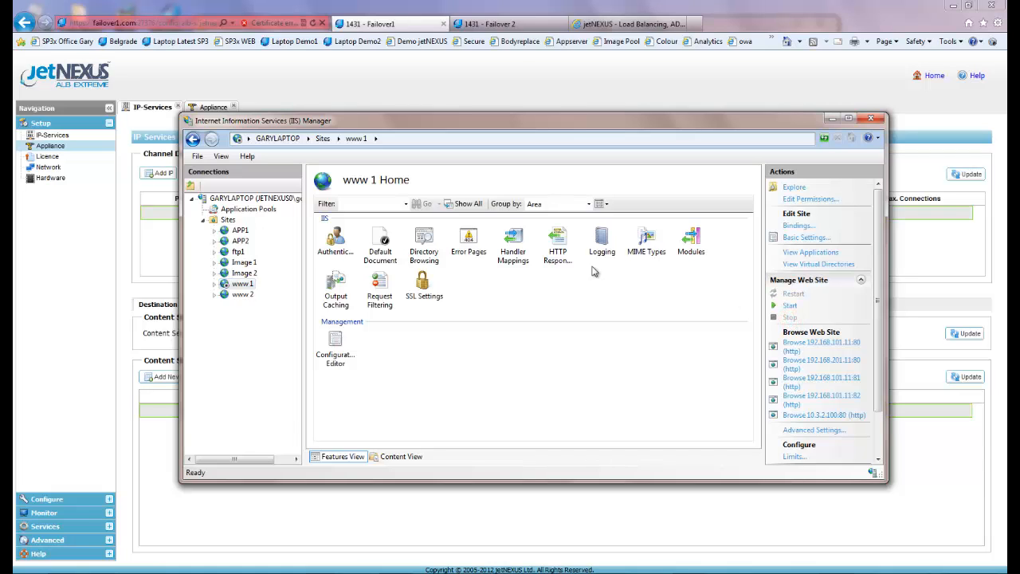
# Check the content server and channel status indicators on Failover1, and the channel status on Failover 2
pyautogui.click(388, 29)
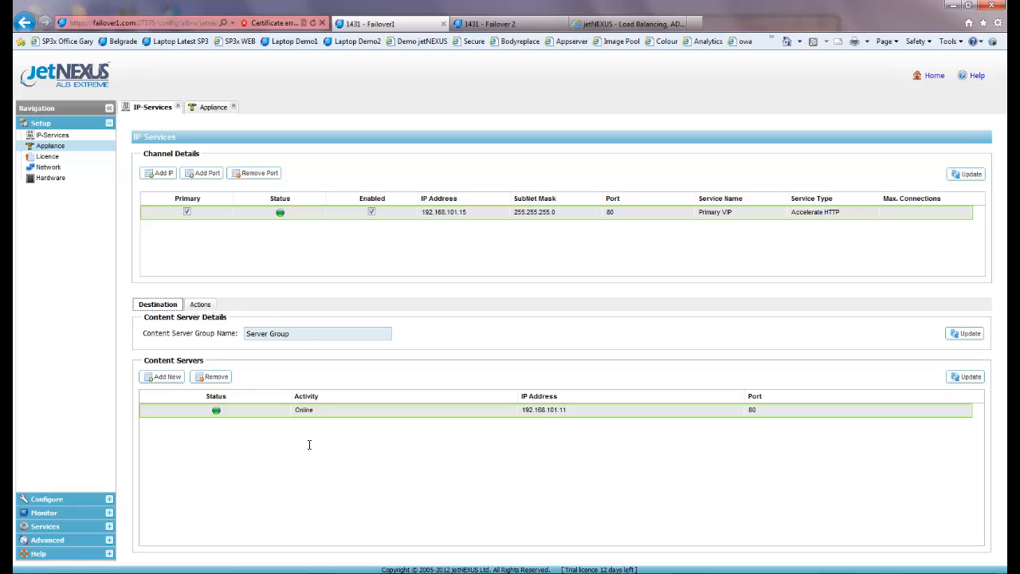
pyautogui.moveTo(217, 414)
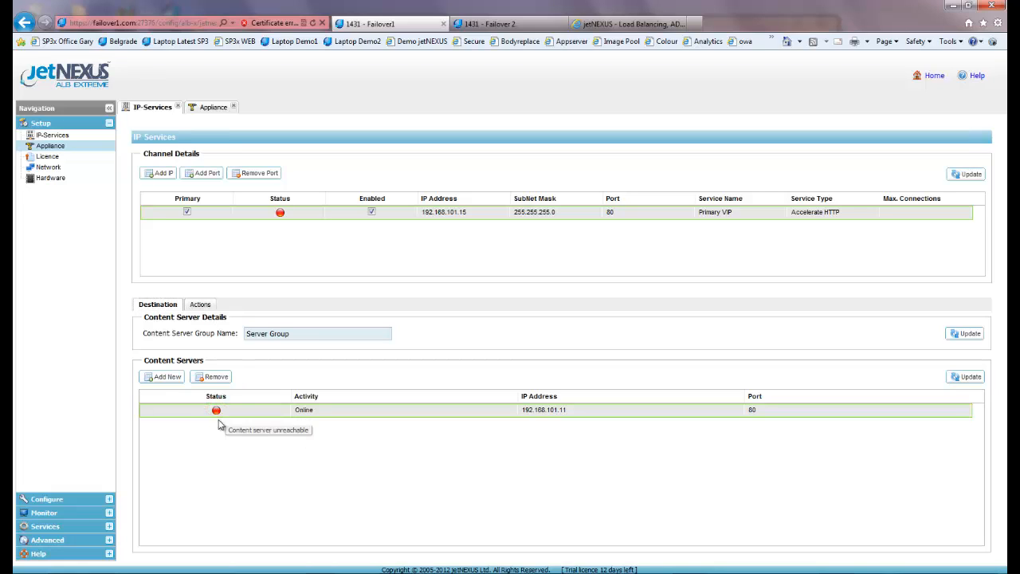
pyautogui.moveTo(282, 214)
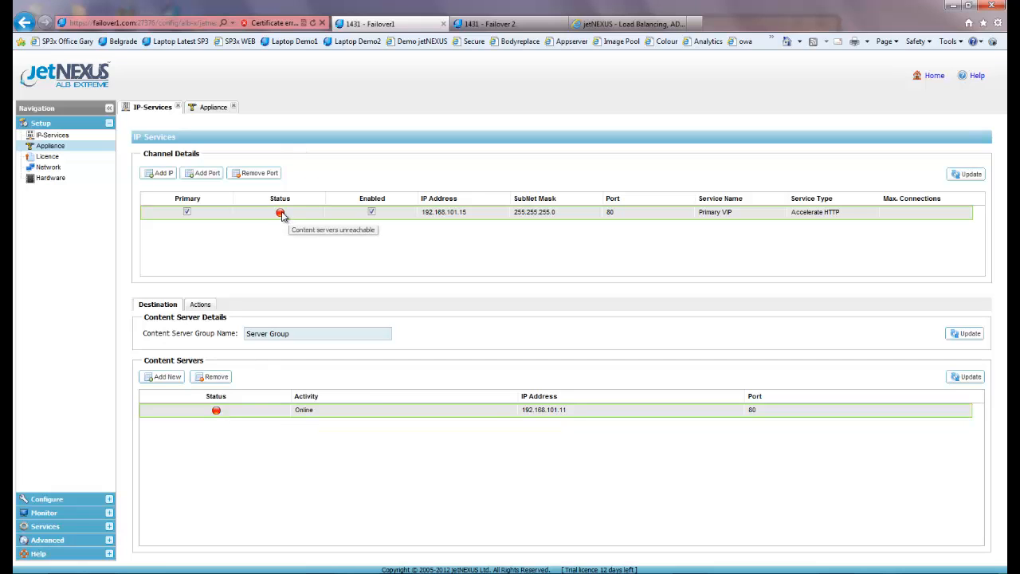
pyautogui.click(488, 24)
pyautogui.click(159, 304)
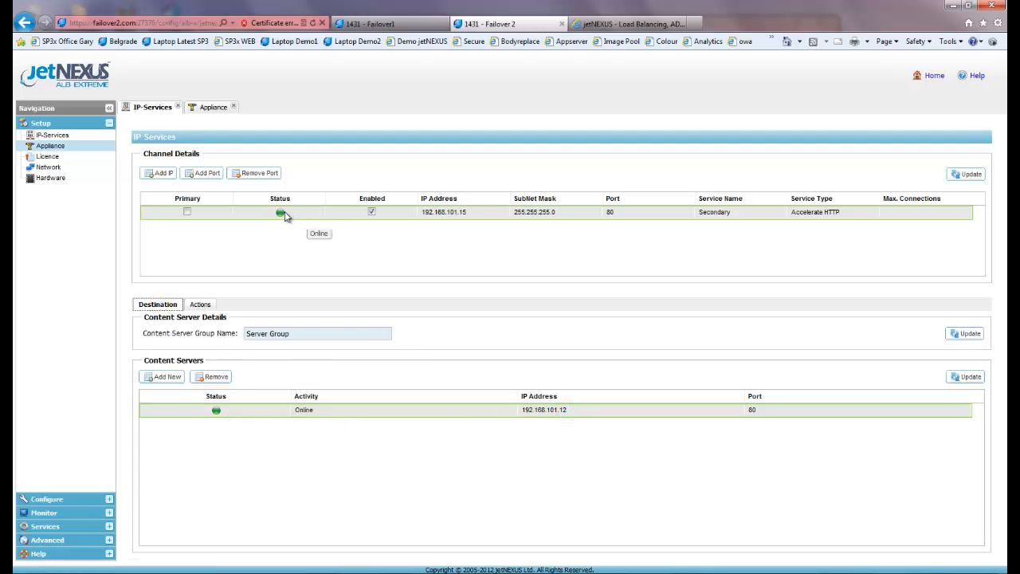
# Reload the web page at 192.168.101.15, and return to the IP services of both appliances, ending on Failover1
pyautogui.click(614, 25)
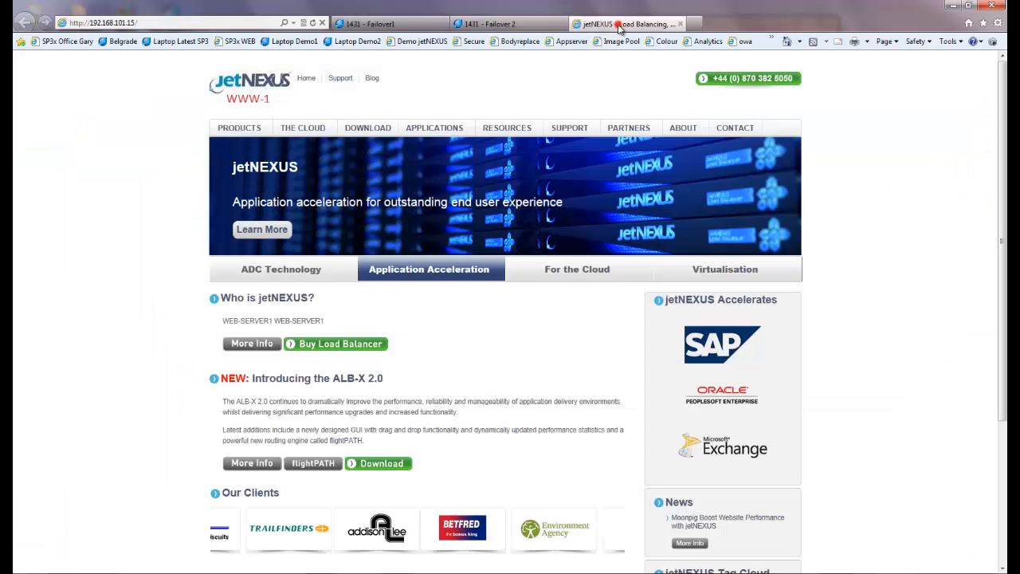
pyautogui.click(313, 23)
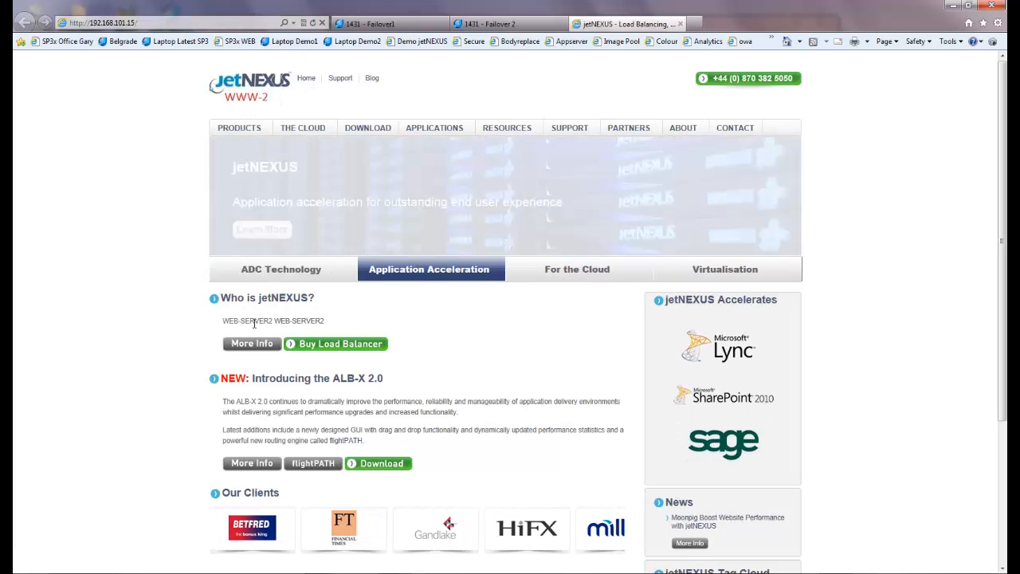
pyautogui.click(399, 24)
pyautogui.click(488, 24)
pyautogui.click(408, 26)
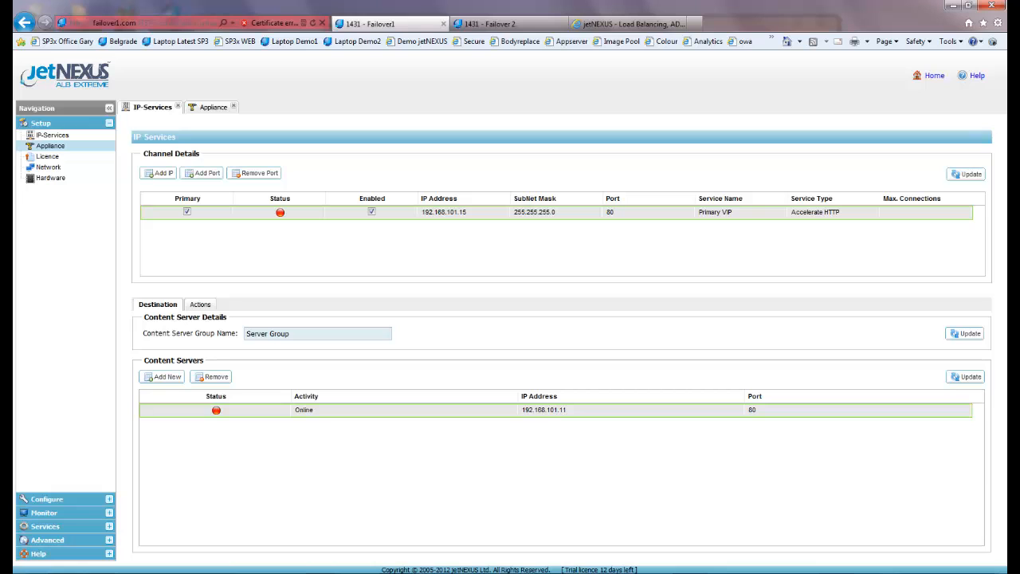
# Start the www 1 web site again in IIS Manager, and minimise its window
pyautogui.hotkey('alt', 'Tab')
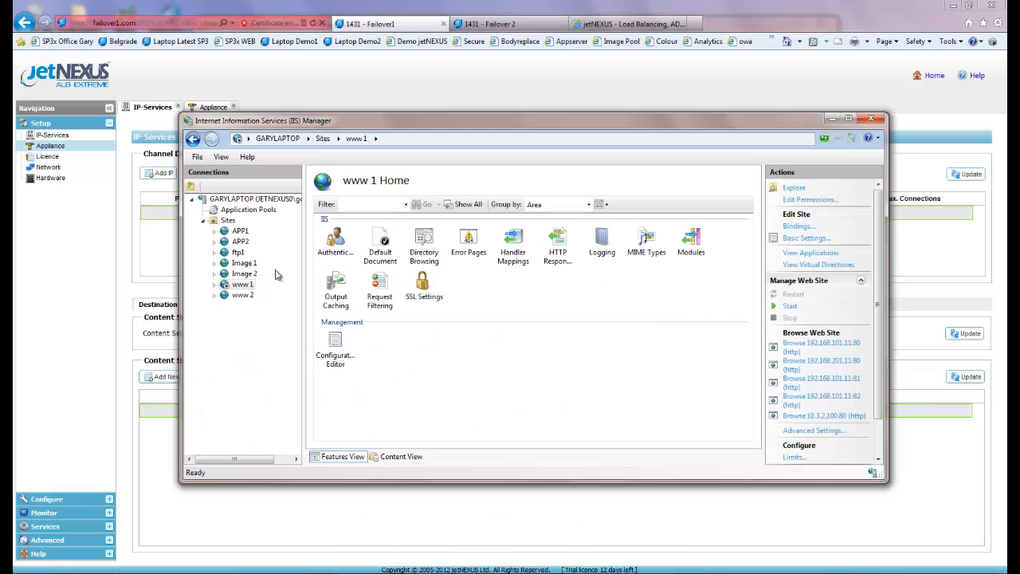
pyautogui.click(789, 308)
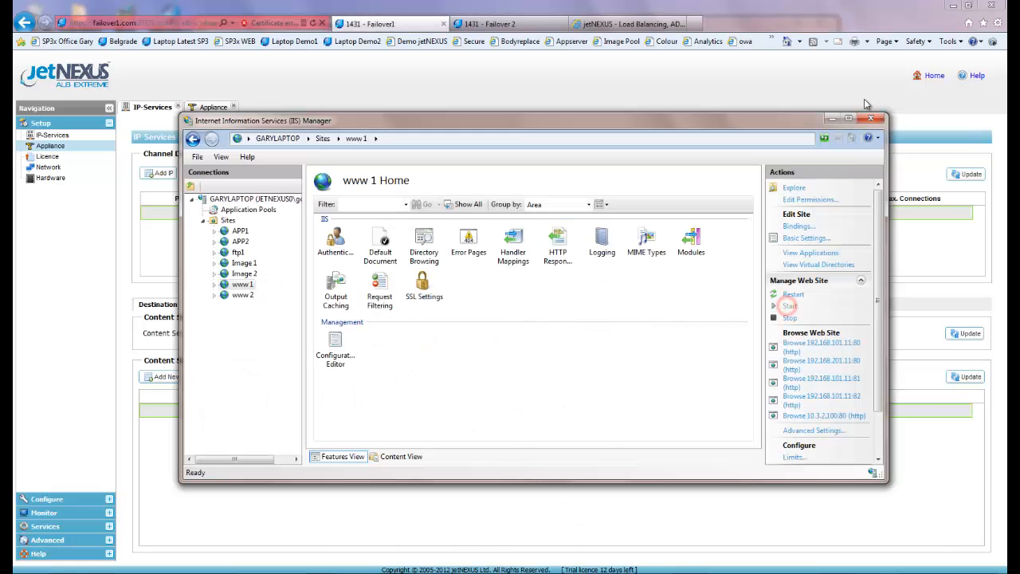
pyautogui.click(833, 120)
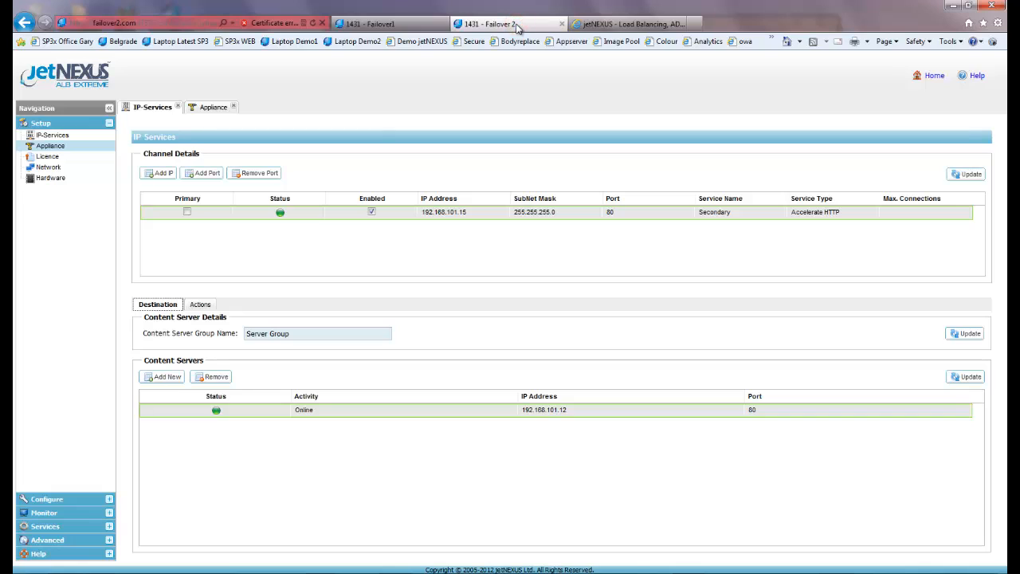
# Check the content server and channel status indicators on Failover1 and on Failover 2 after the web site restart
pyautogui.click(422, 24)
pyautogui.moveTo(214, 415)
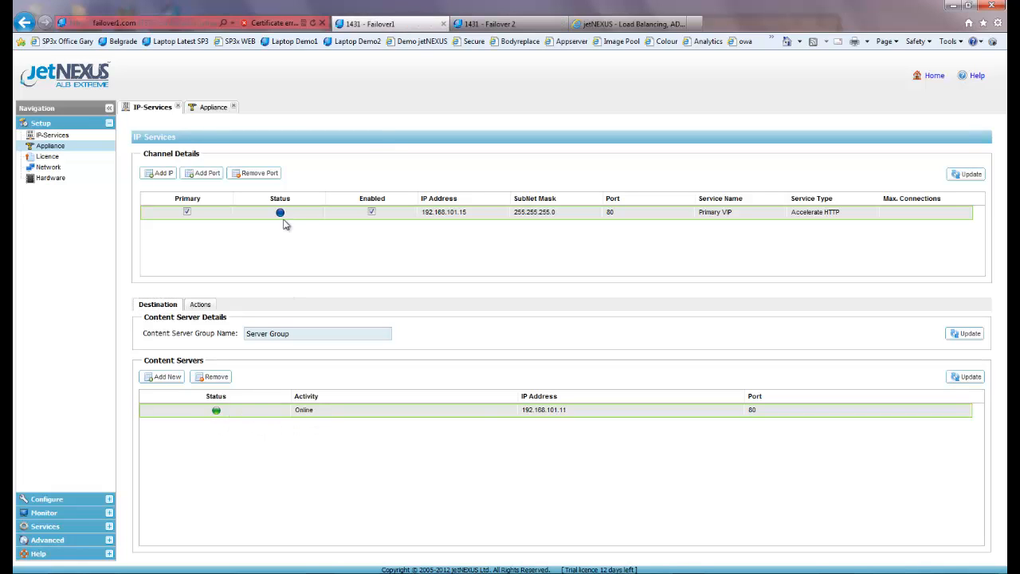
pyautogui.moveTo(283, 217)
pyautogui.click(488, 24)
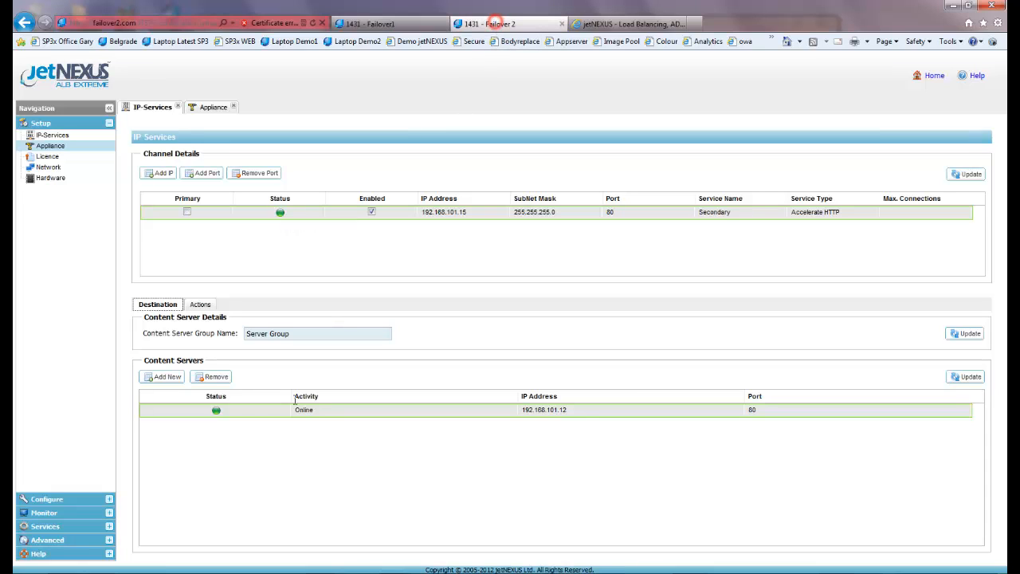
pyautogui.moveTo(216, 413)
pyautogui.moveTo(281, 220)
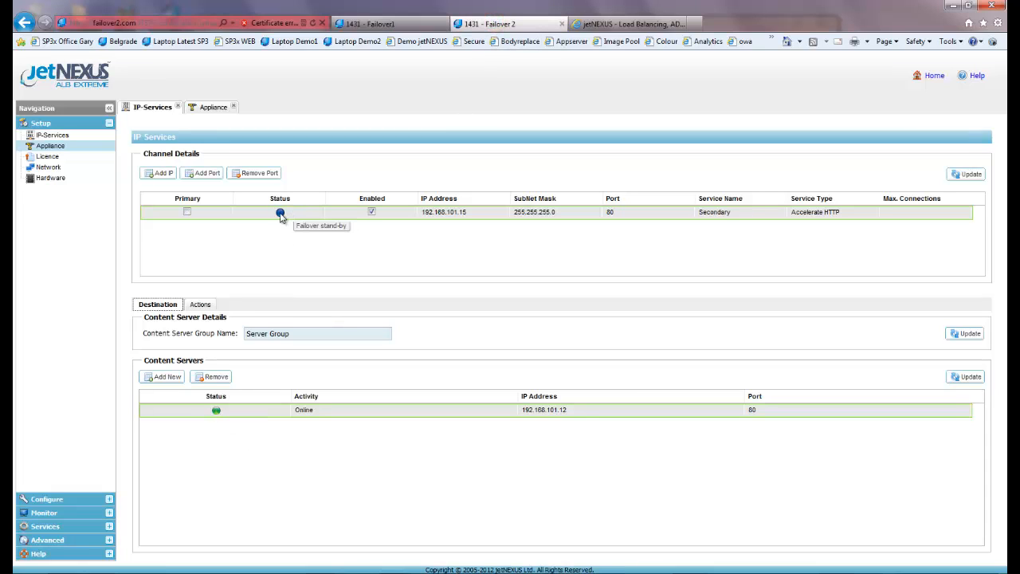
# Examine the Failover Timer value in Failover1's appliance settings
pyautogui.click(398, 24)
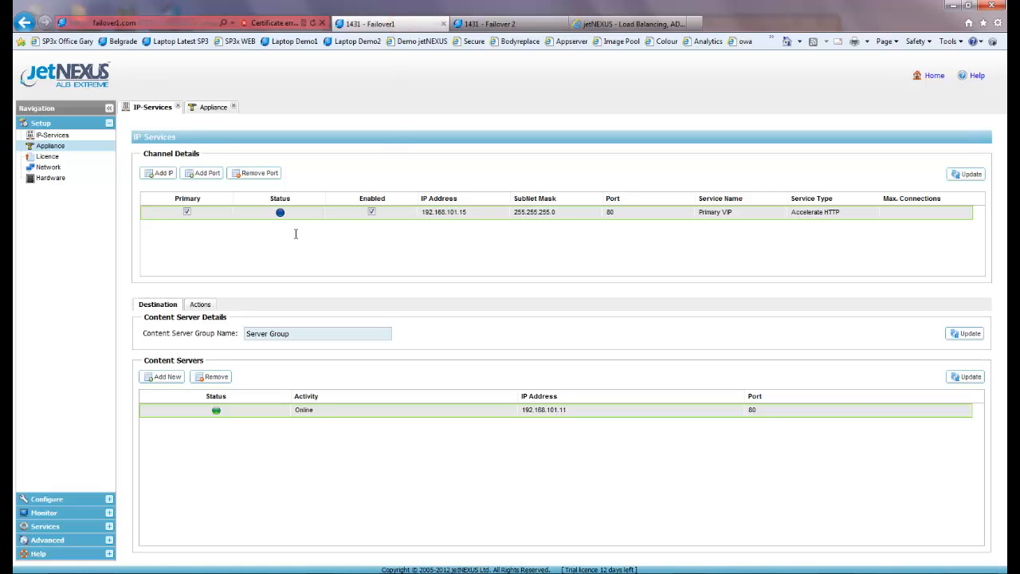
pyautogui.click(203, 107)
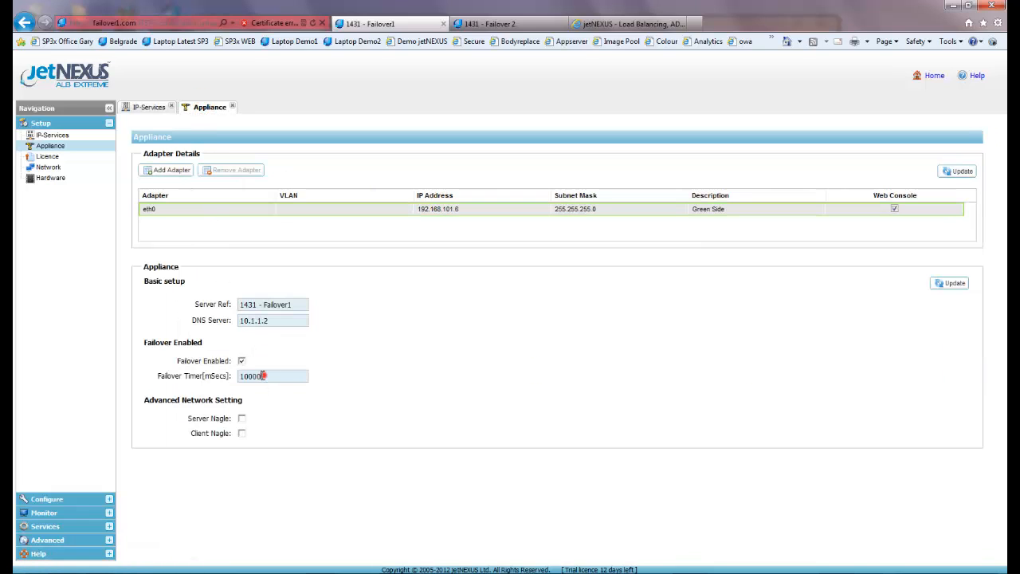
pyautogui.doubleClick(264, 375)
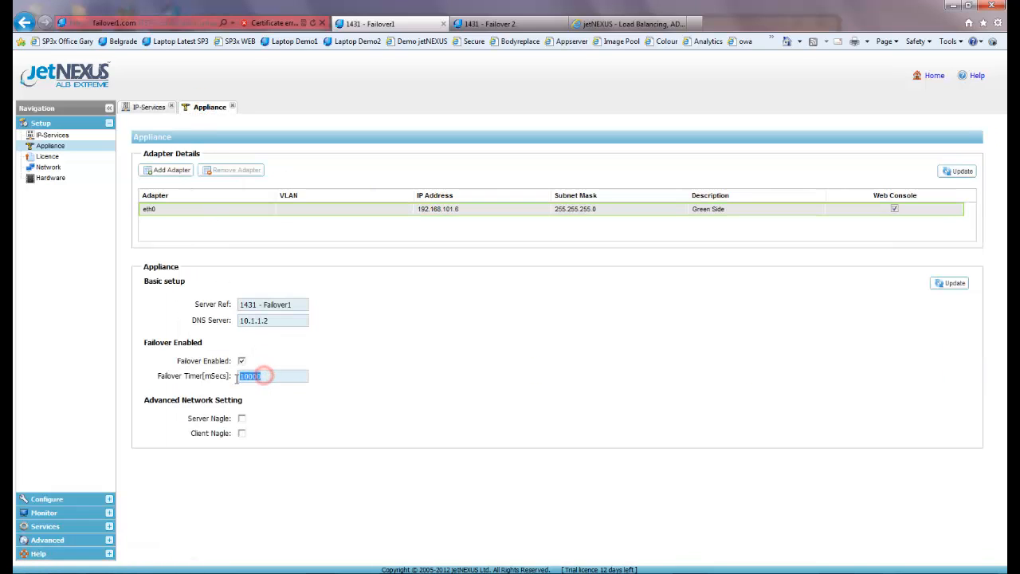
# Check Failover1's channel status in its IP services again, and reload the web page at 192.168.101.15
pyautogui.click(144, 108)
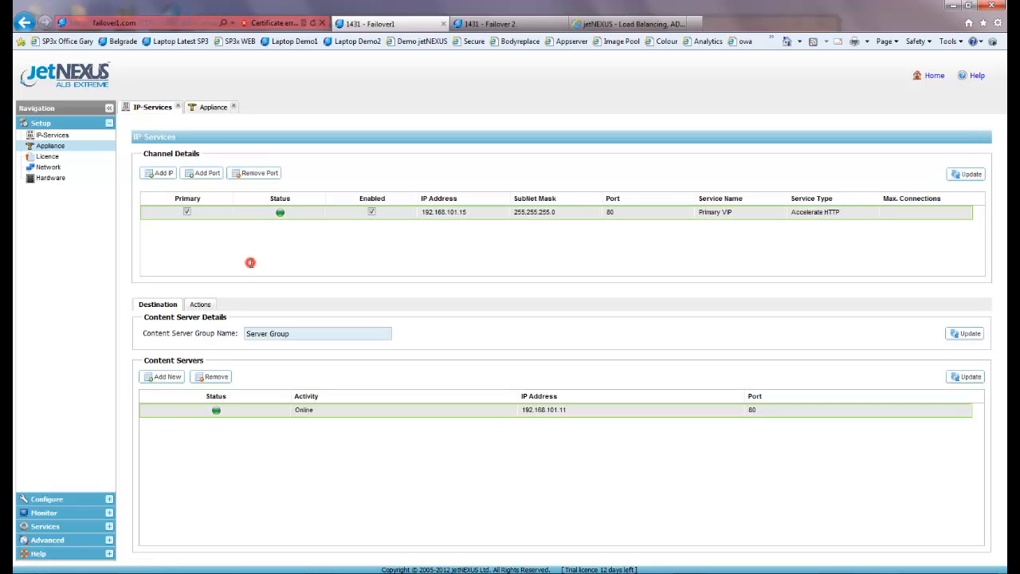
pyautogui.moveTo(280, 213)
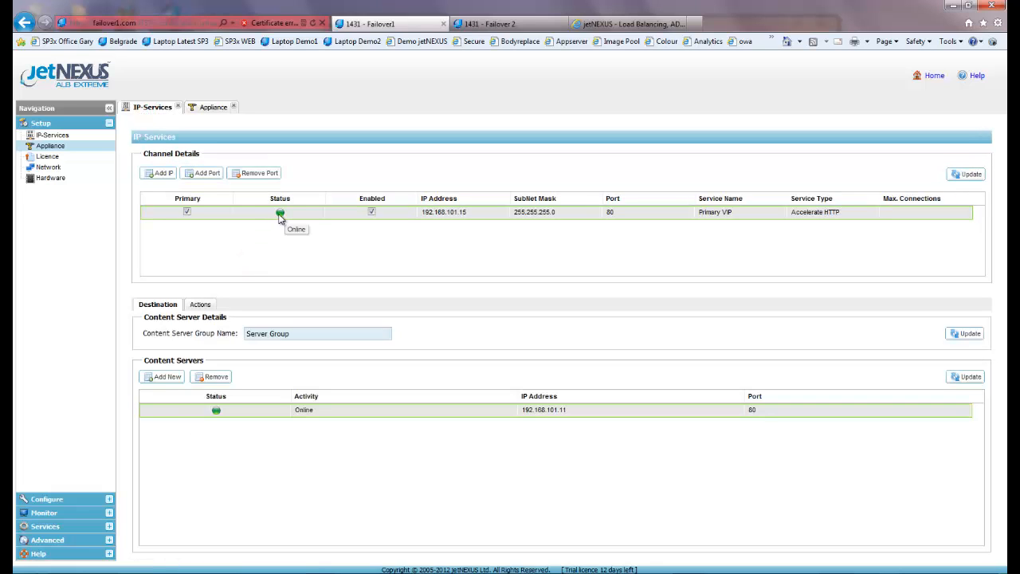
pyautogui.click(638, 24)
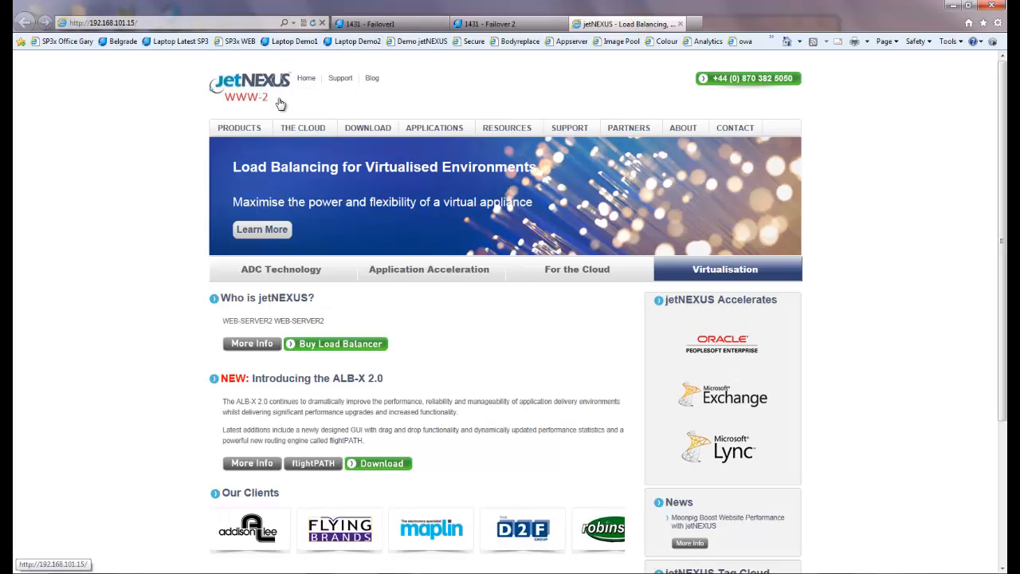
pyautogui.click(316, 23)
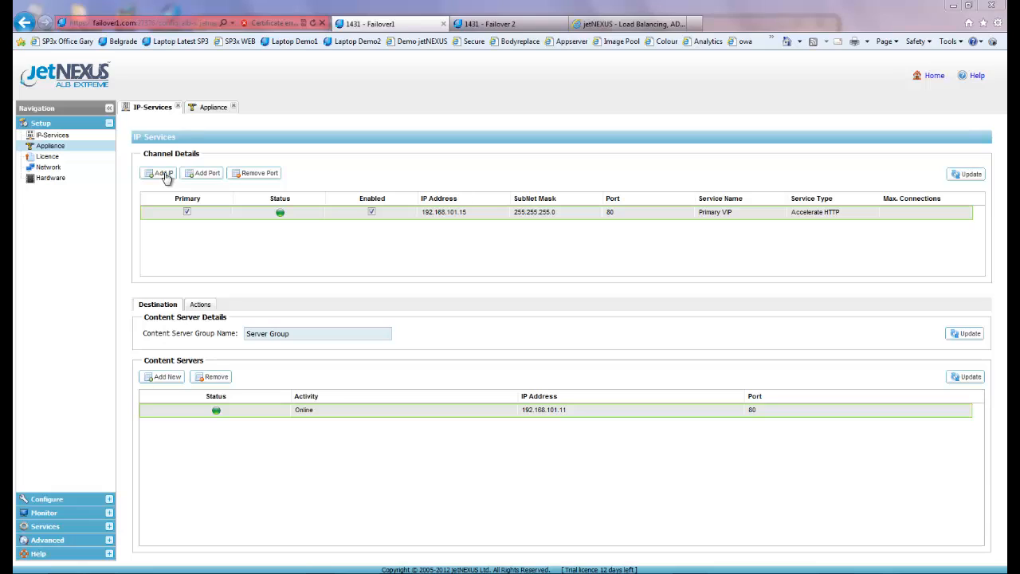
# Add a second virtual IP on Failover1 with address 192.168.101.16 and subnet mask 255.255.255.0, leaving it non-primary
pyautogui.click(163, 173)
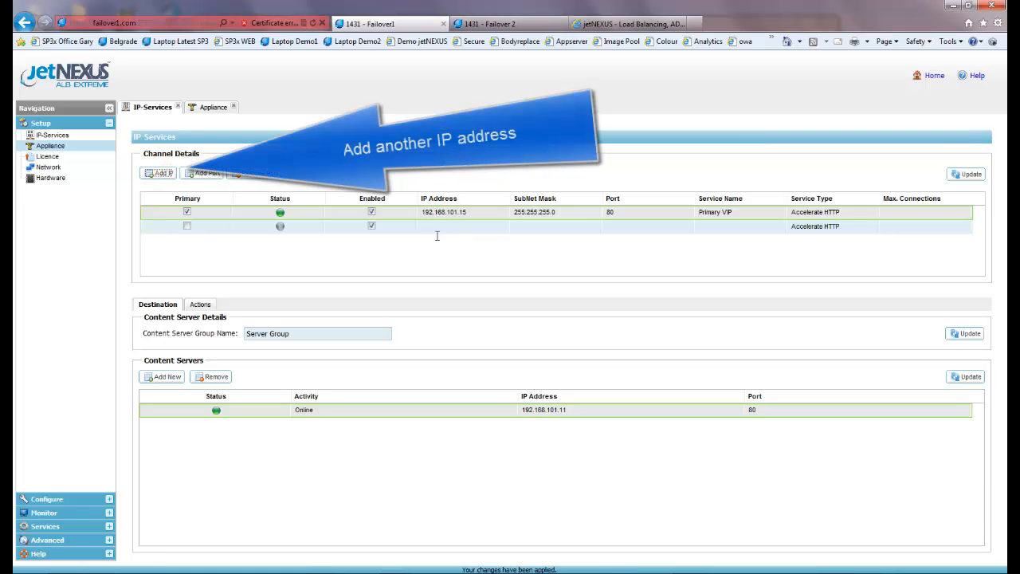
pyautogui.click(456, 226)
pyautogui.write('192.168.')
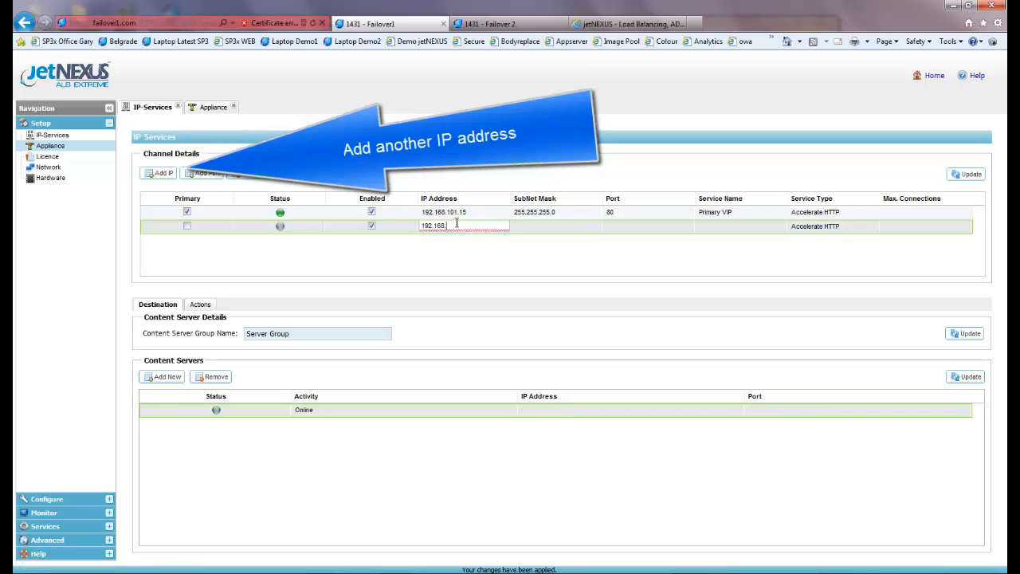
pyautogui.write('101.16')
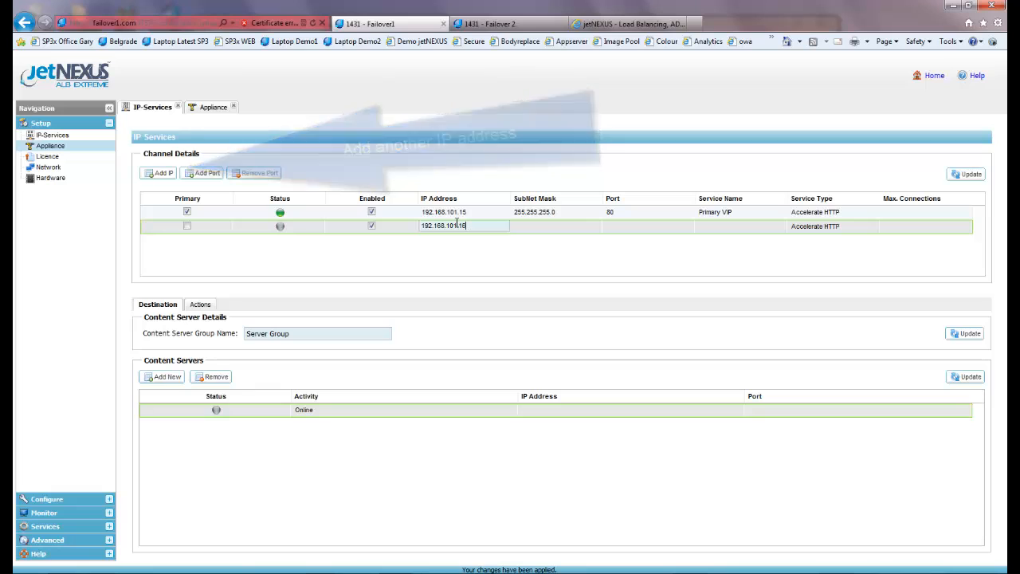
pyautogui.click(535, 226)
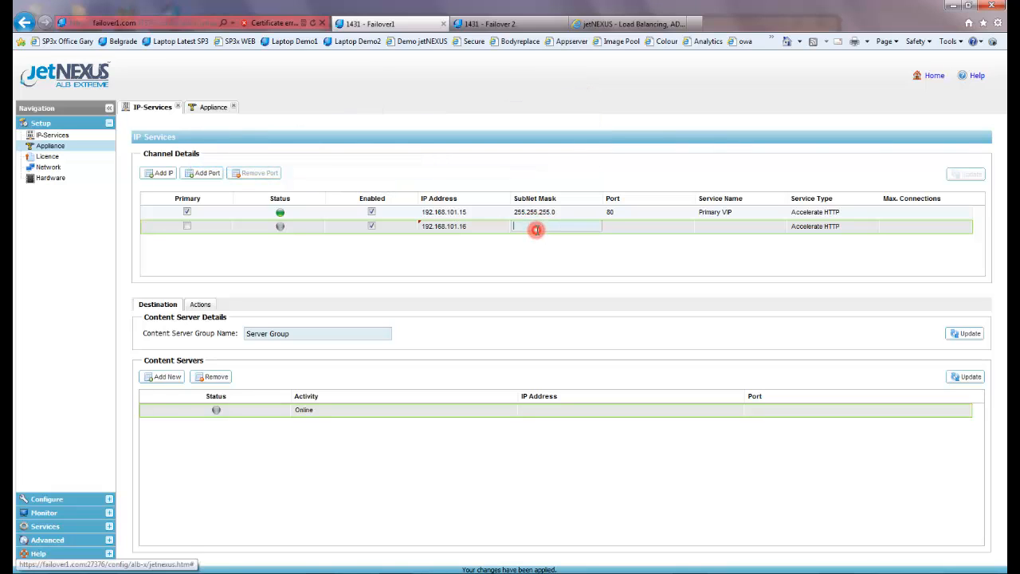
pyautogui.write('255.255.')
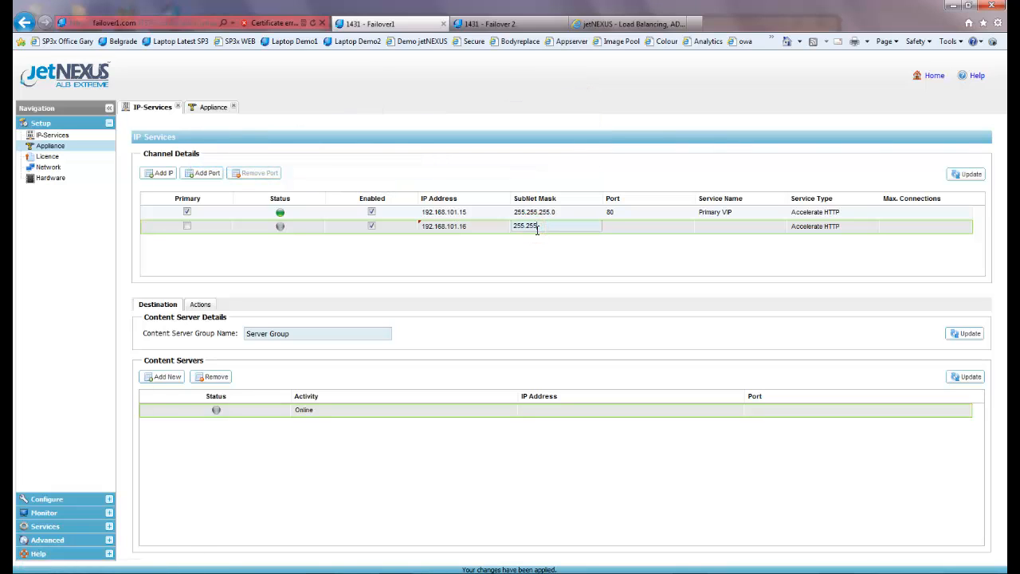
pyautogui.write('255.0')
# Set the new 192.168.101.16 channel's port to 80 and its service name to Secondary VIP
pyautogui.click(623, 227)
pyautogui.write('80')
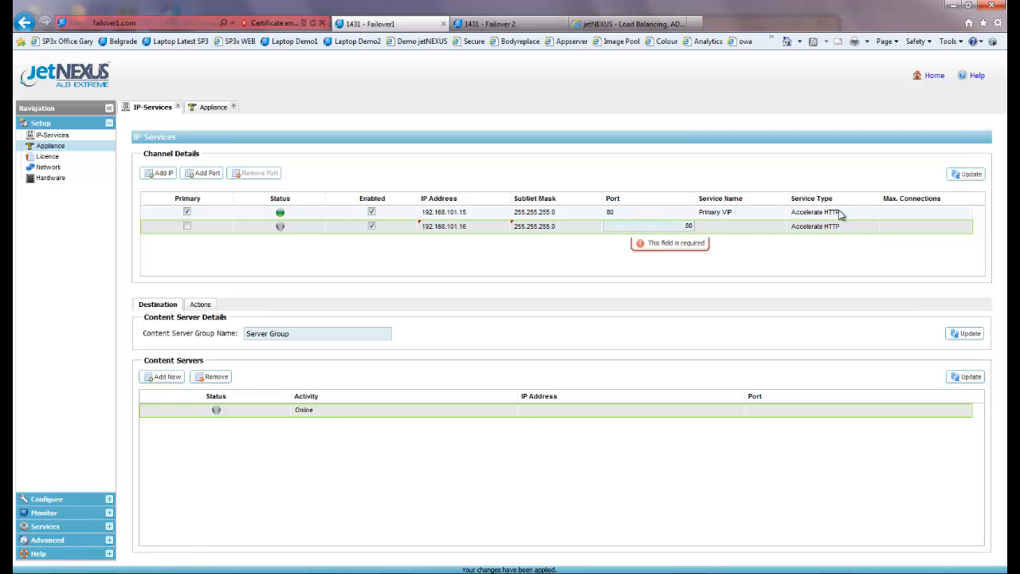
pyautogui.click(713, 226)
pyautogui.write('Secondary VIP')
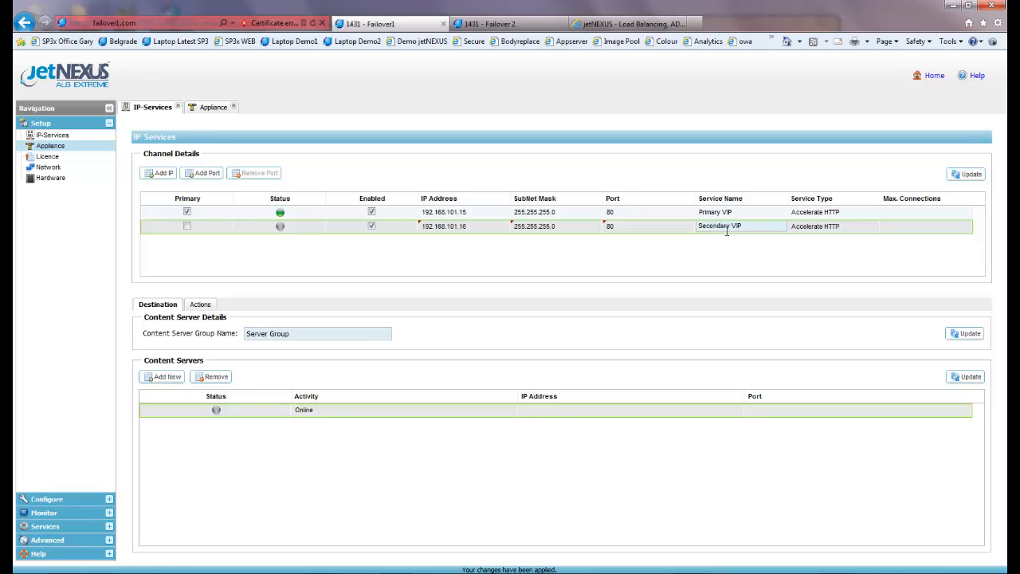
# Assign content server 192.168.101.11 on port 80 to Failover1's 192.168.101.16 channel, and apply the channel changes
pyautogui.click(555, 411)
pyautogui.click(557, 413)
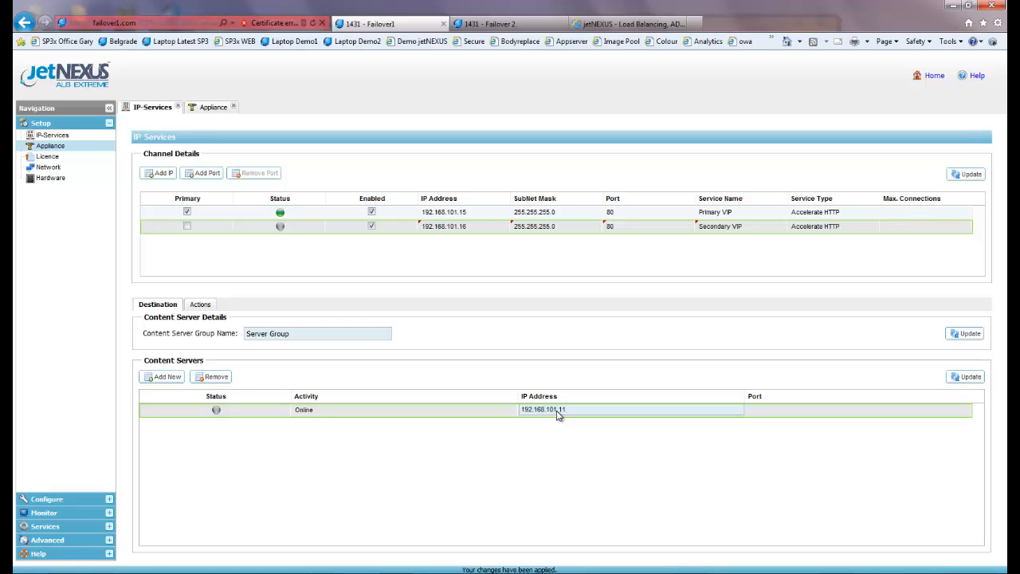
pyautogui.press('Tab')
pyautogui.write('80')
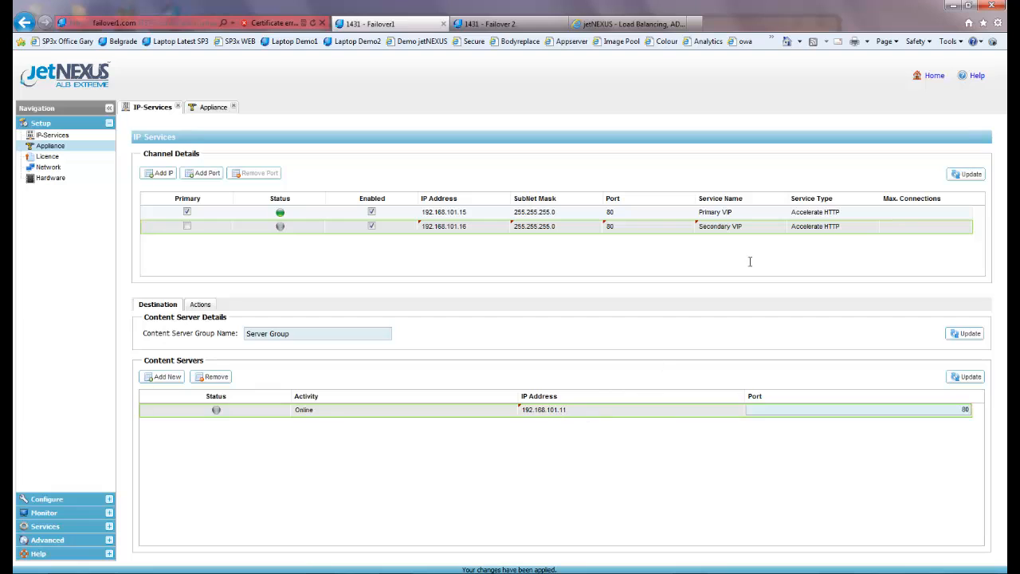
pyautogui.click(967, 175)
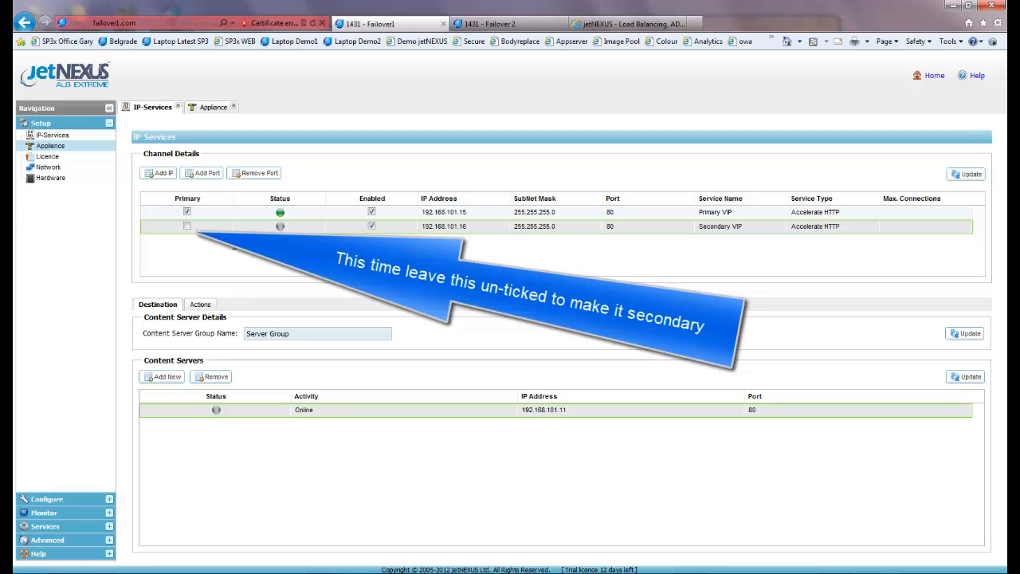
# Add a new virtual IP on Failover 2, mark it as primary, and set its address to 192.168.101.16
pyautogui.click(502, 24)
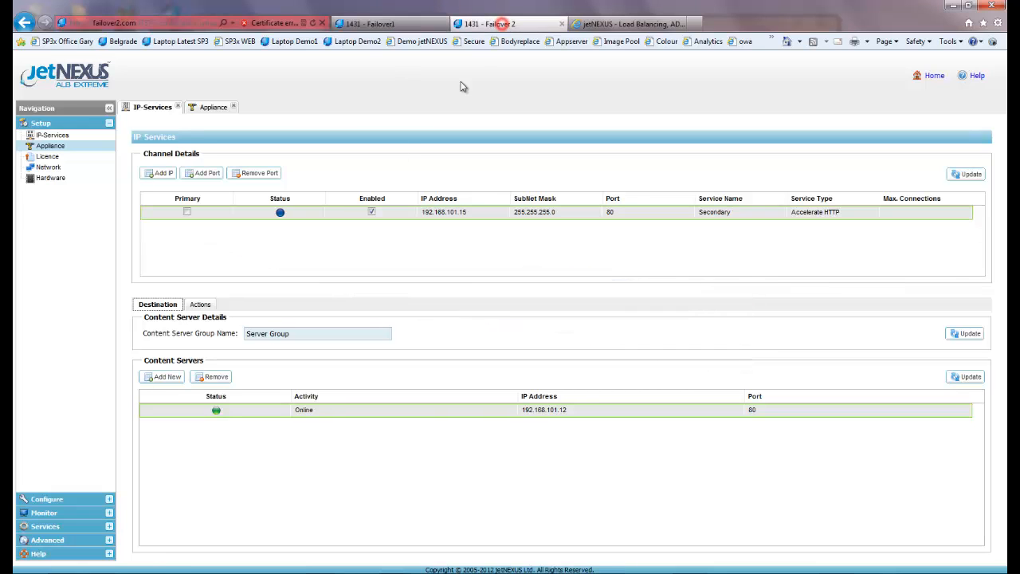
pyautogui.click(161, 175)
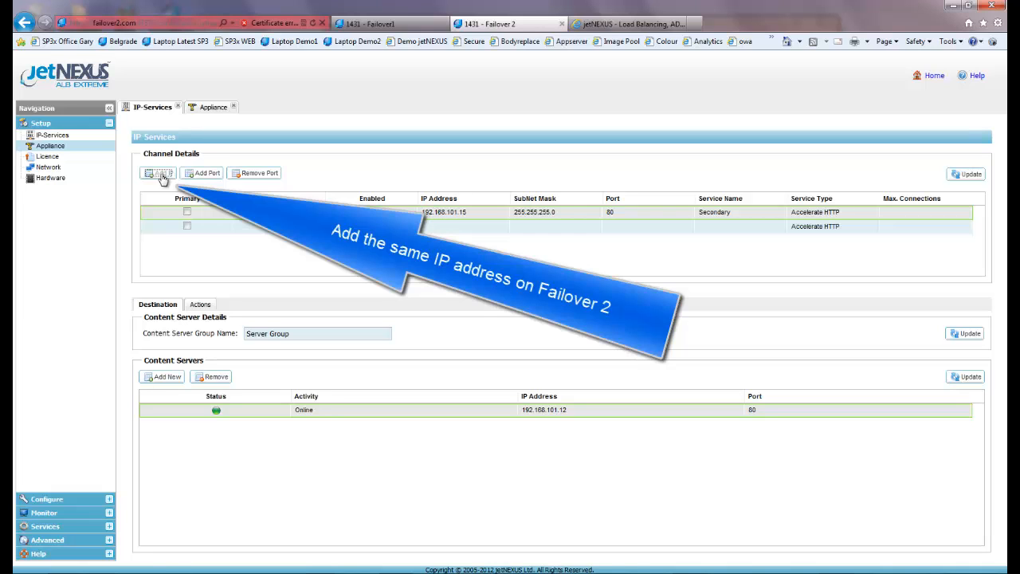
pyautogui.click(187, 229)
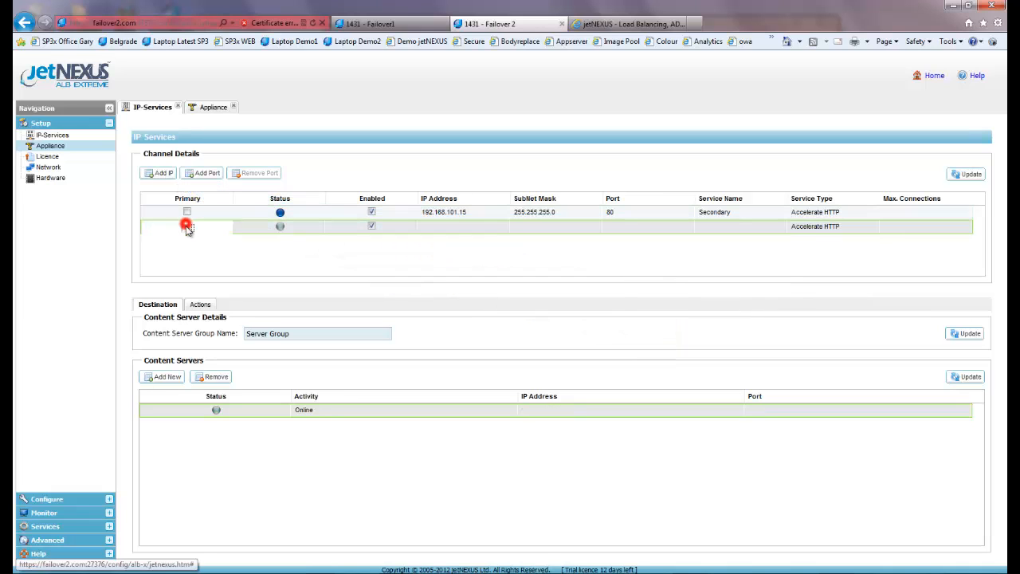
pyautogui.click(439, 228)
pyautogui.write('192.168.10')
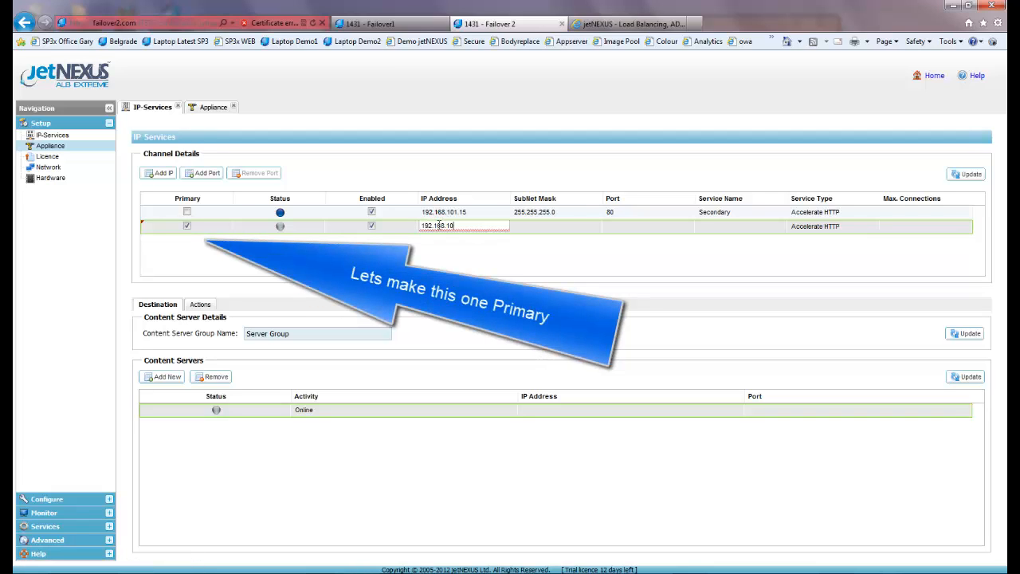
pyautogui.write('1.')
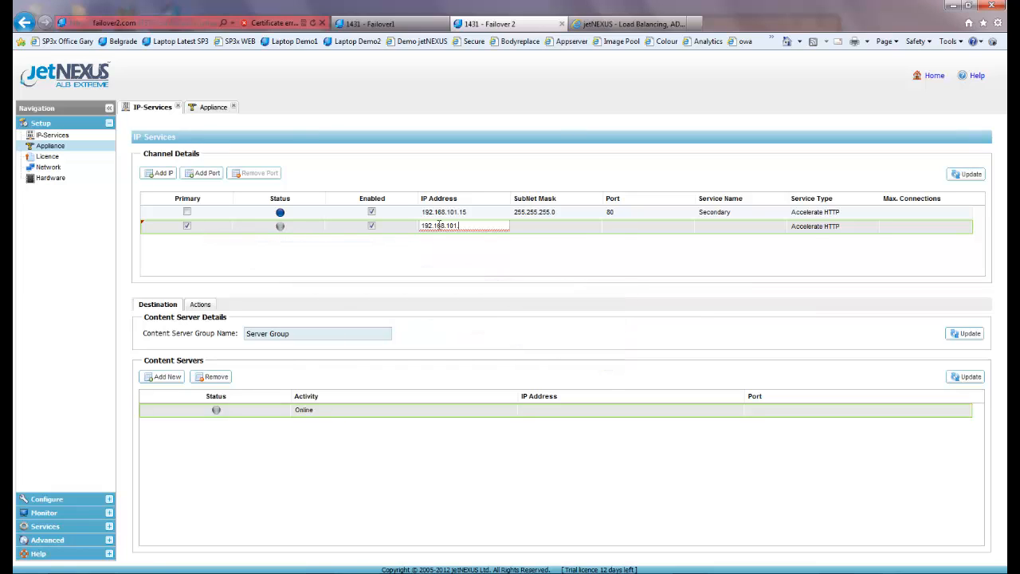
pyautogui.write('16')
# Give Failover 2's 192.168.101.16 channel subnet mask 255.255.255.0, port 80 and the service name Primary VIP
pyautogui.press('Tab')
pyautogui.write('2')
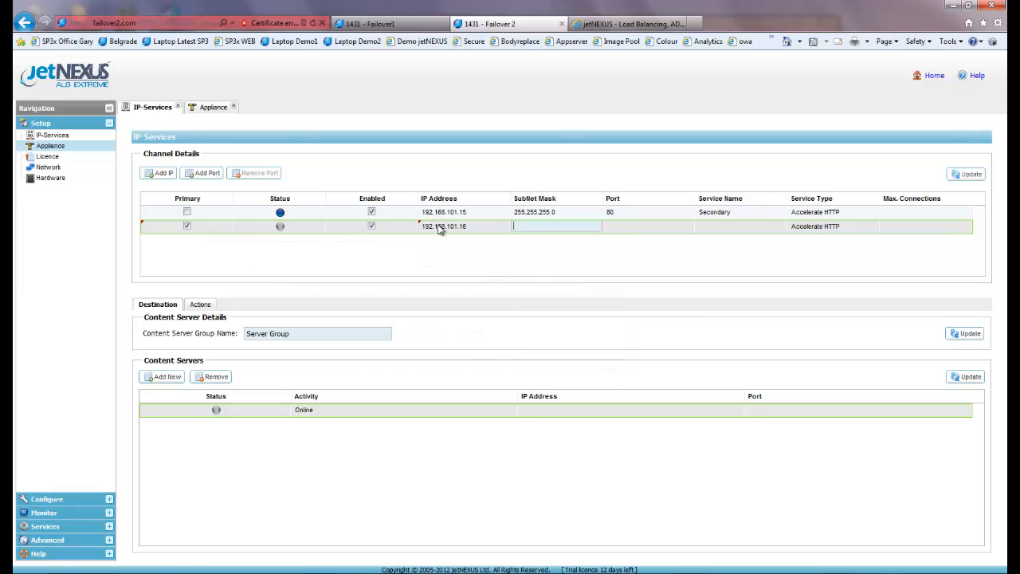
pyautogui.write('55.255.255.0')
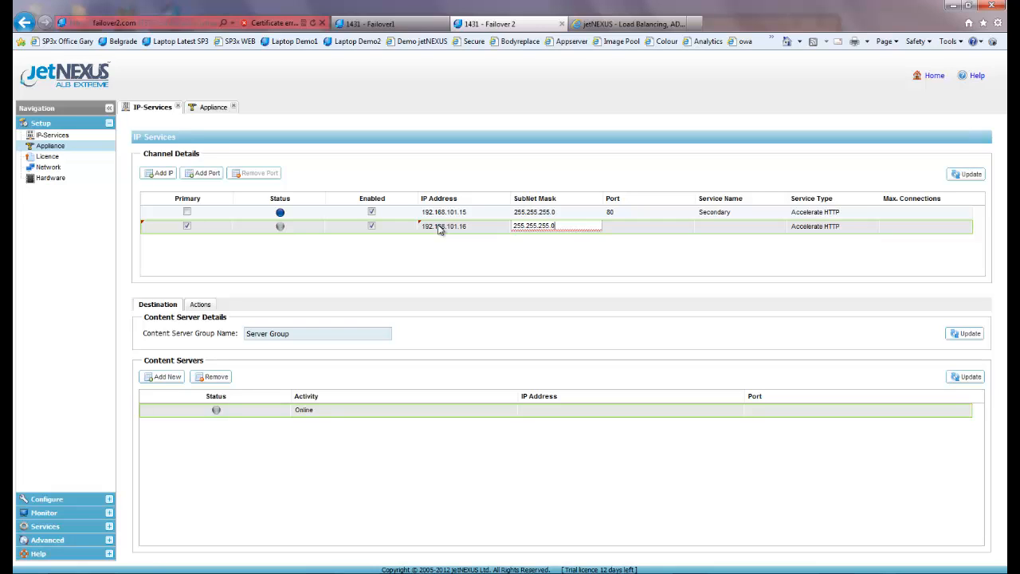
pyautogui.press('Tab')
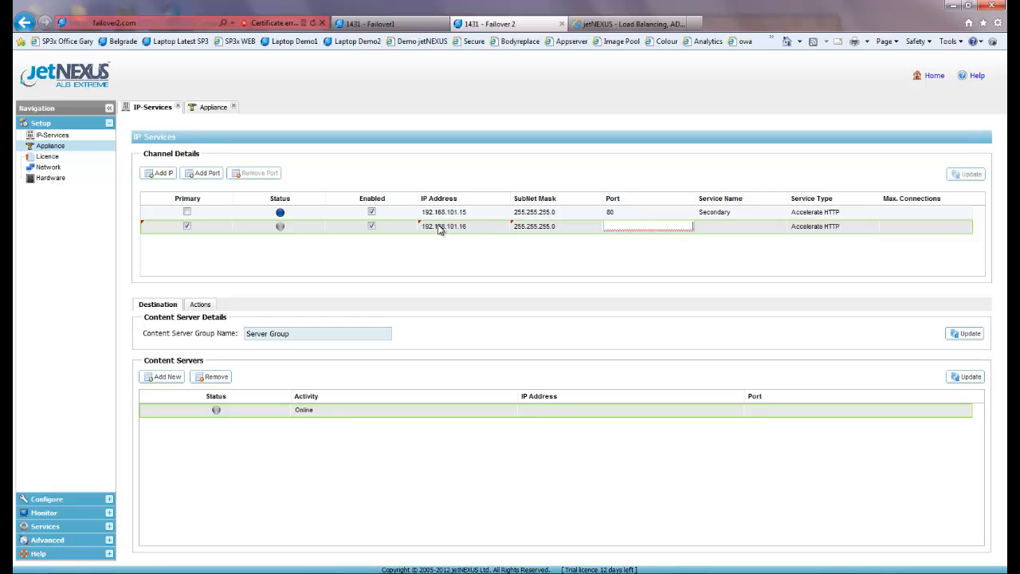
pyautogui.write('80')
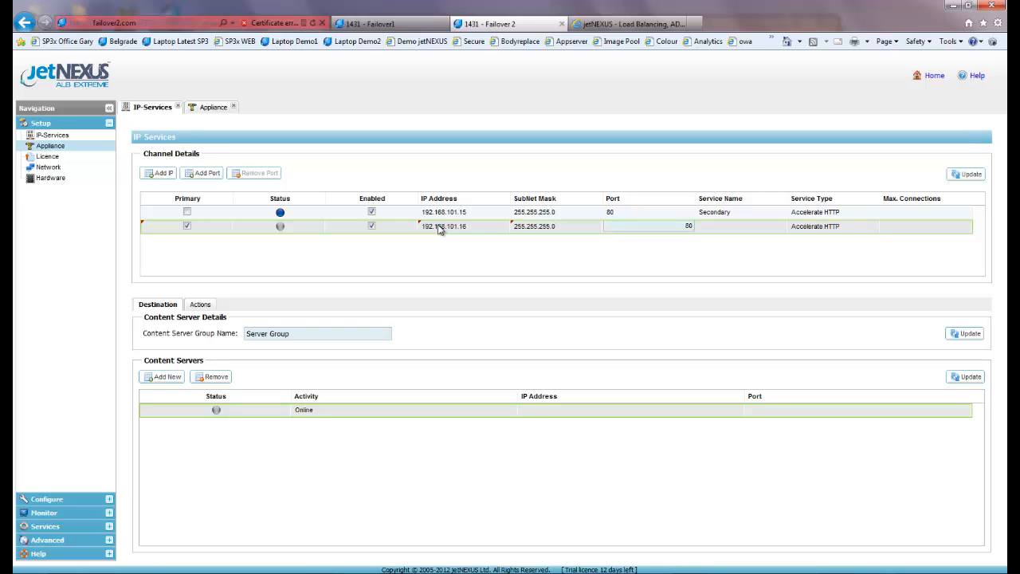
pyautogui.click(730, 228)
# Assign content server 192.168.101.12 on port 80 to Failover 2's new primary channel, and apply the channel changes
pyautogui.click(542, 410)
pyautogui.doubleClick(542, 411)
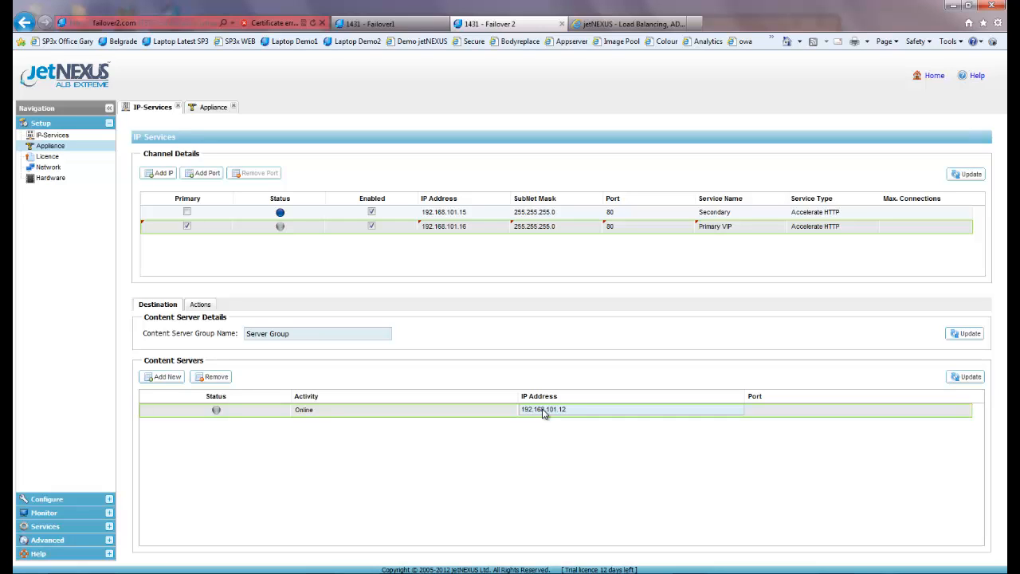
pyautogui.press('Tab')
pyautogui.write('80')
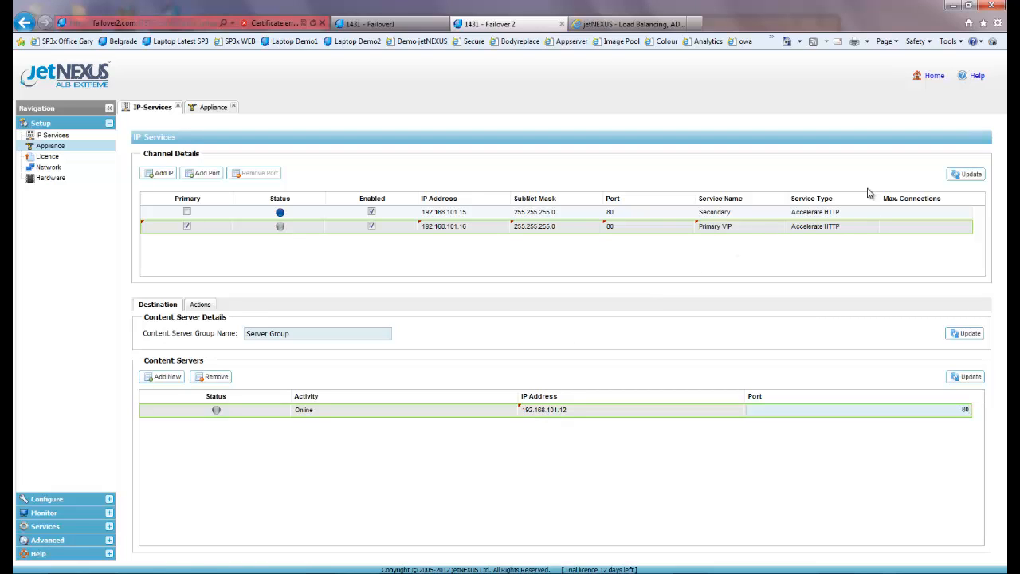
pyautogui.click(970, 175)
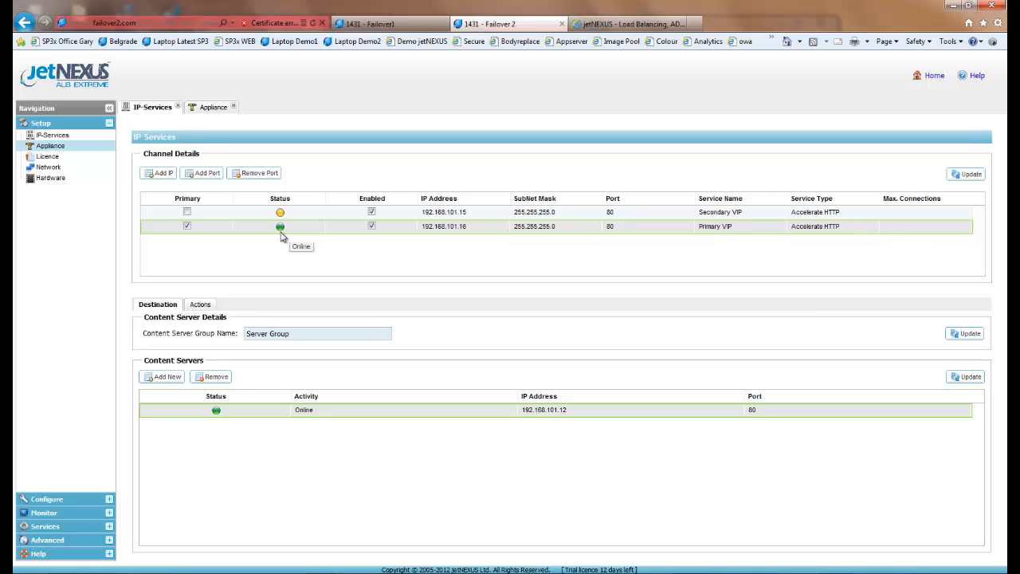
# Check the status of both channels on Failover1 and Failover 2, and load the web page at 192.168.101.16
pyautogui.click(411, 24)
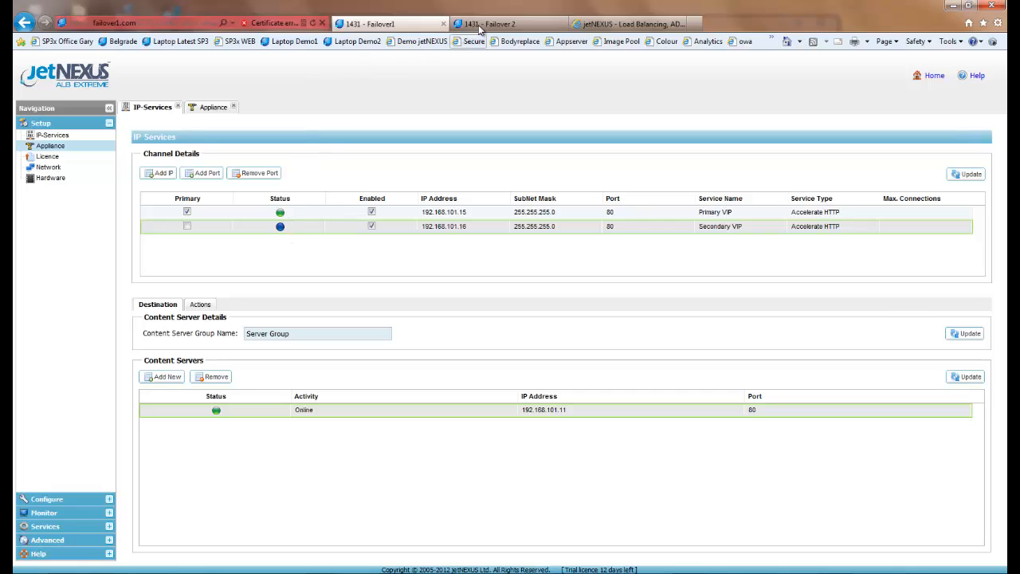
pyautogui.click(516, 24)
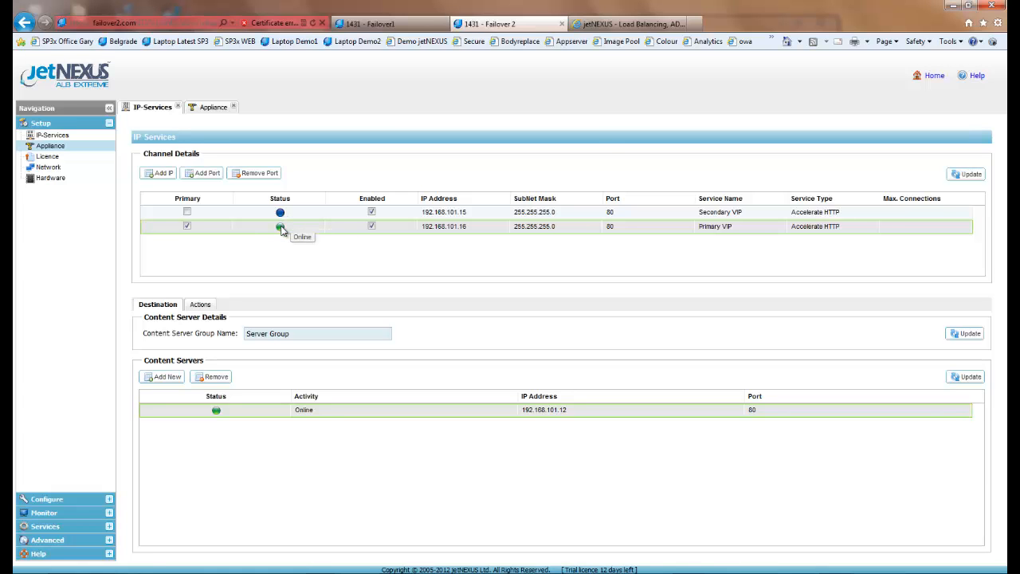
pyautogui.click(647, 26)
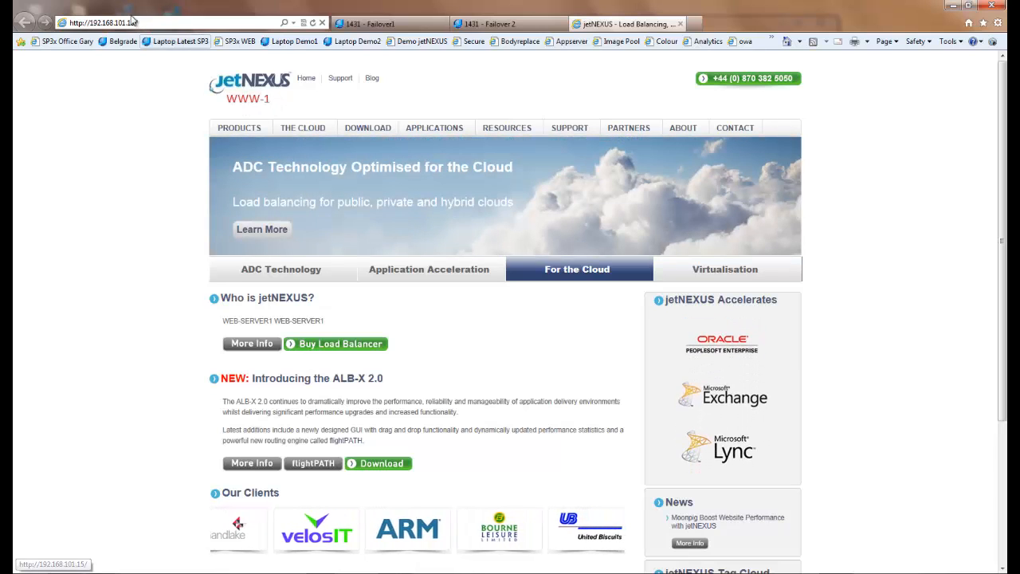
pyautogui.click(157, 21)
pyautogui.press('BackSpace')
pyautogui.press('BackSpace')
pyautogui.write('6')
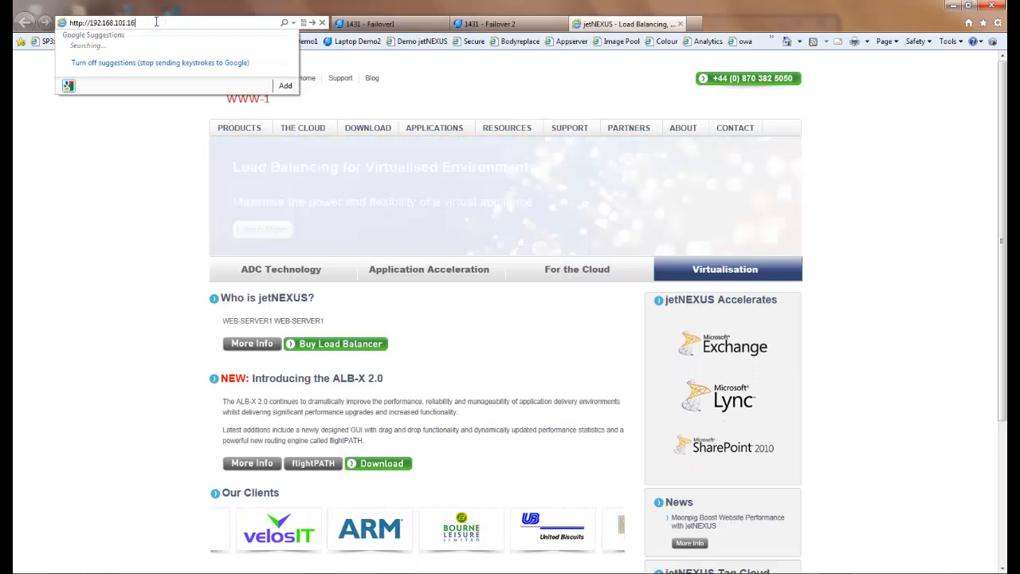
pyautogui.press('Return')
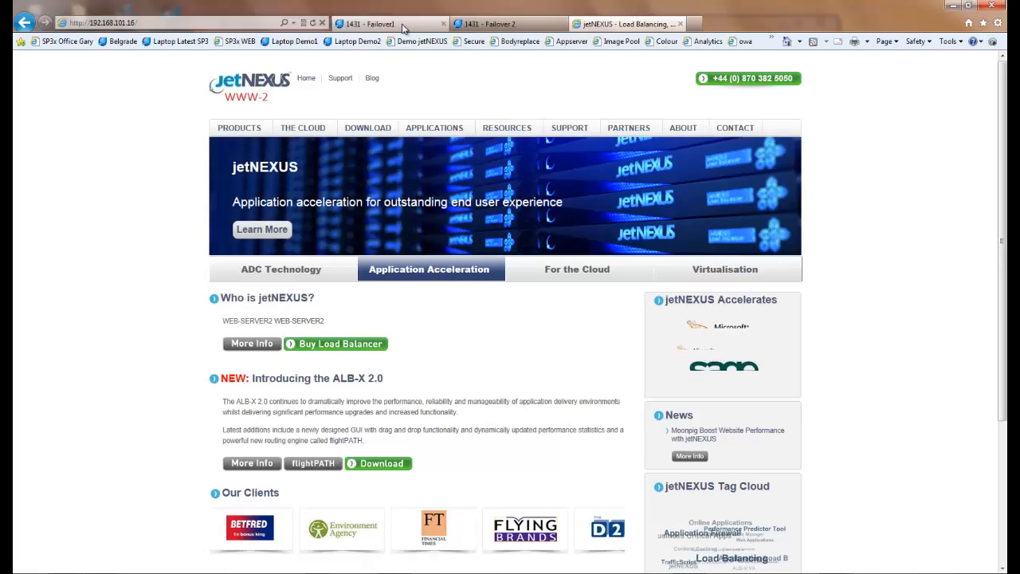
# Compare the primary assignments and status indicators of both virtual IPs between Failover 2 and Failover1
pyautogui.click(375, 24)
pyautogui.click(495, 25)
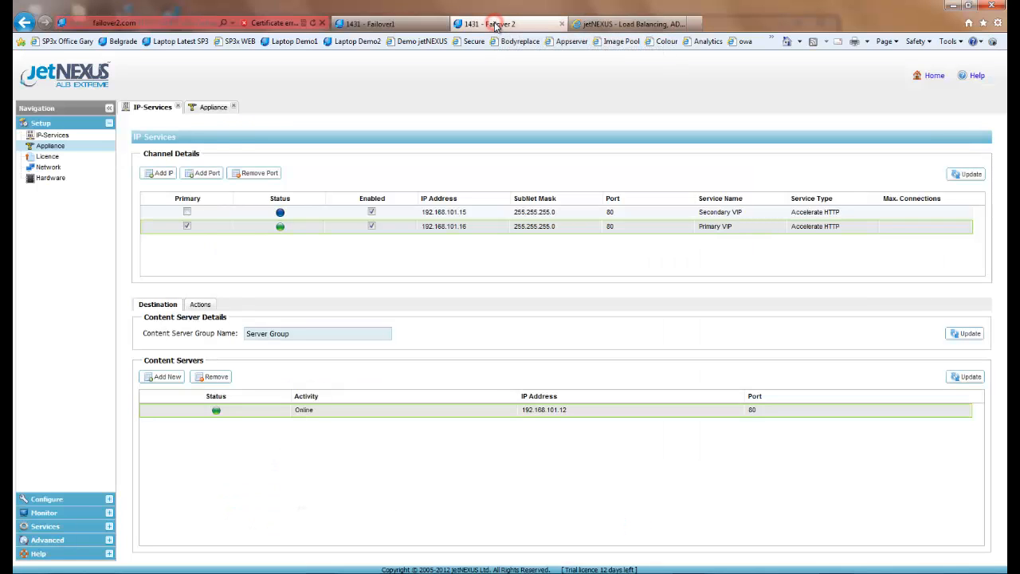
pyautogui.click(402, 24)
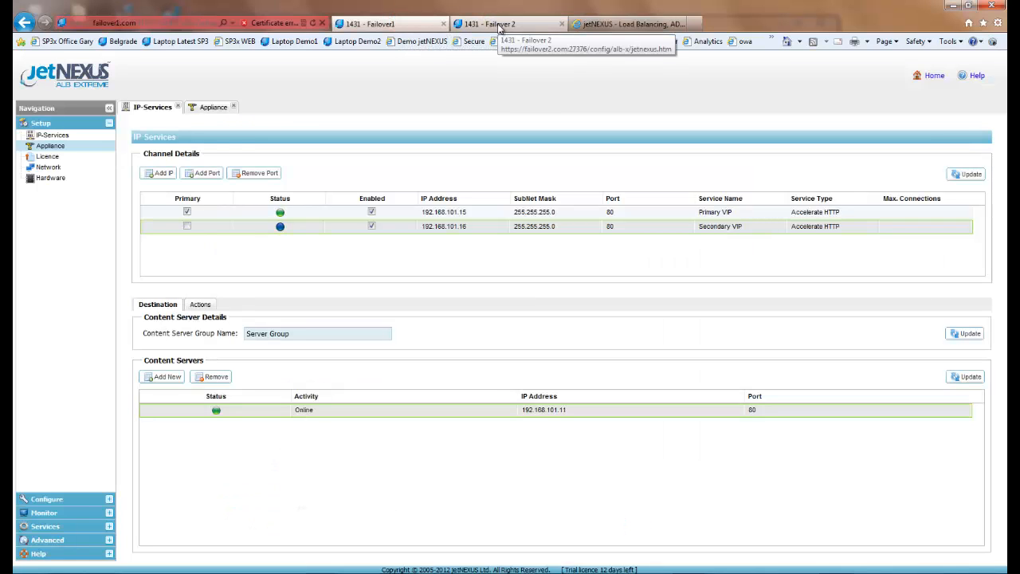